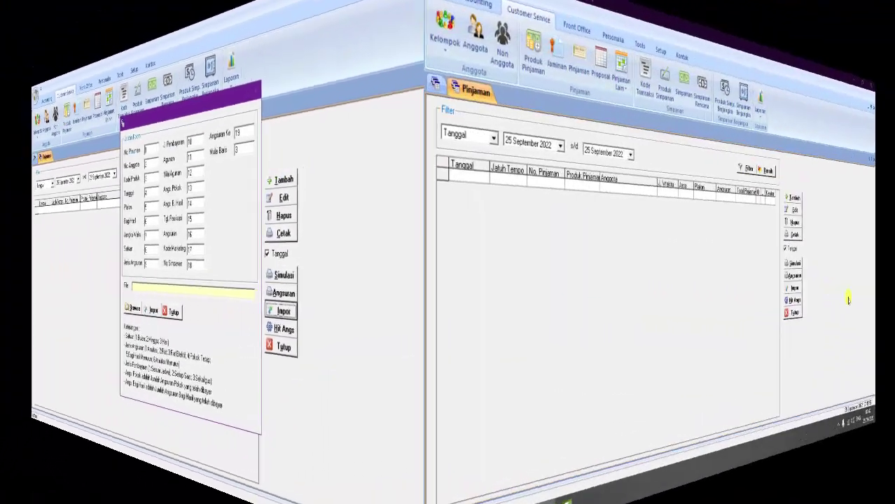
Open the loan import form and choose the Excel 2007 file Impor Anggota Contoh as the source file
left_click(685, 299)
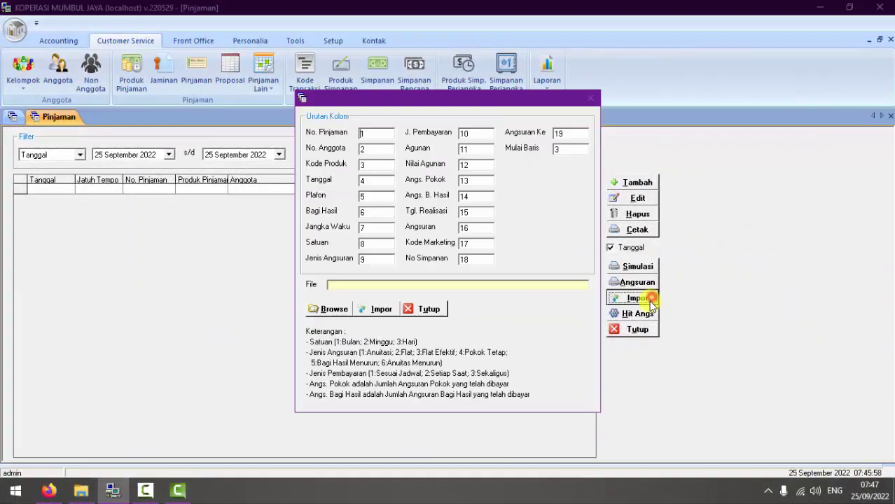
left_click(323, 310)
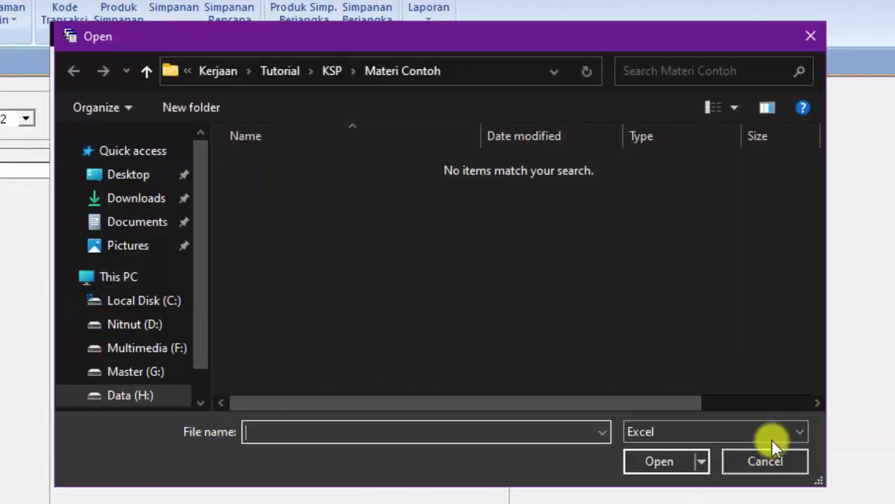
left_click(798, 432)
left_click(714, 466)
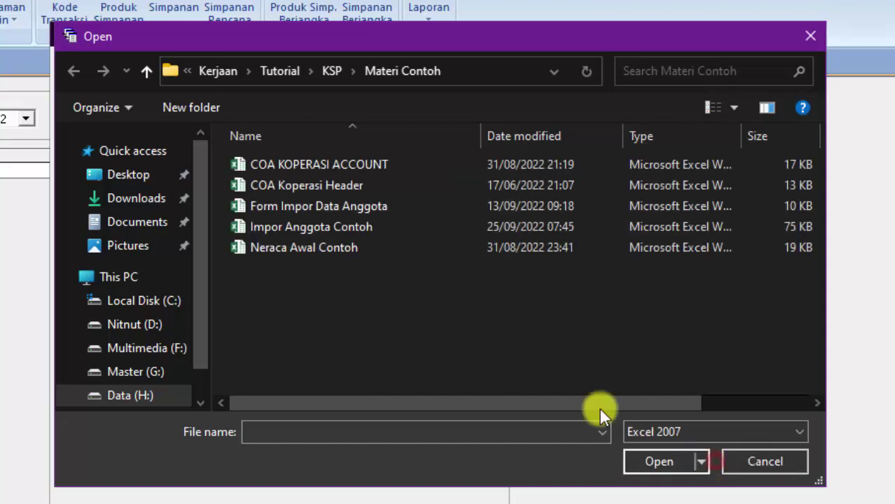
left_click(339, 226)
left_click(633, 460)
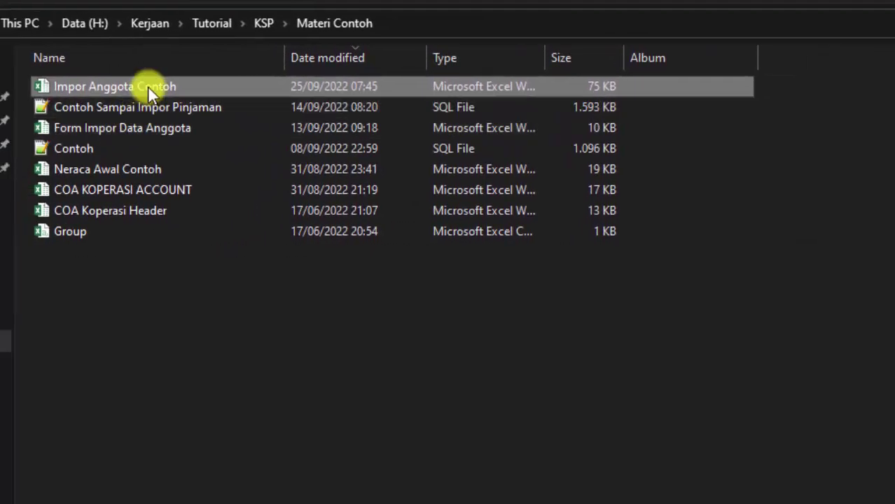
Open the Impor Anggota Contoh workbook in Excel and look up the column number of No. Pinjaman
double_click(148, 87)
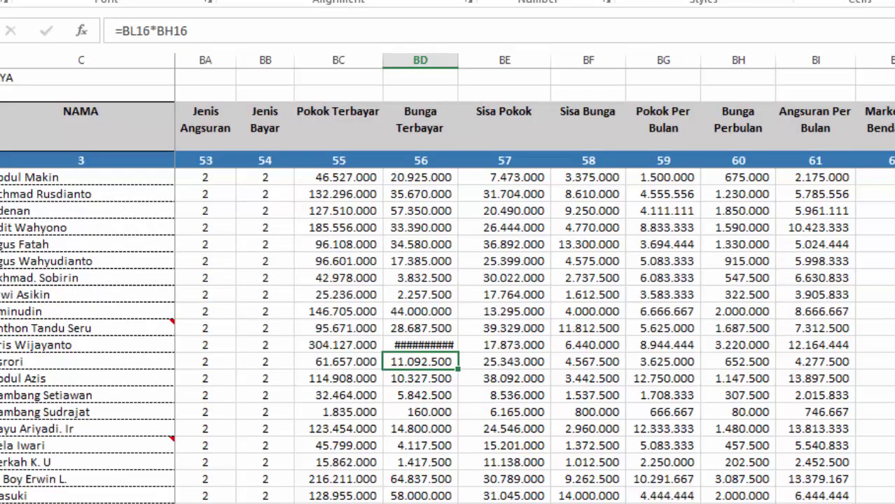
scroll(537, 336, "left", 7)
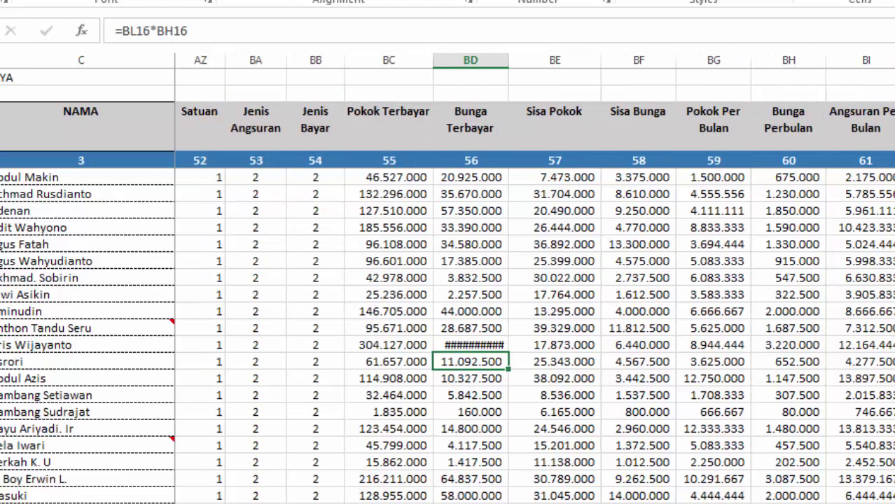
scroll(254, 110, "left", 3)
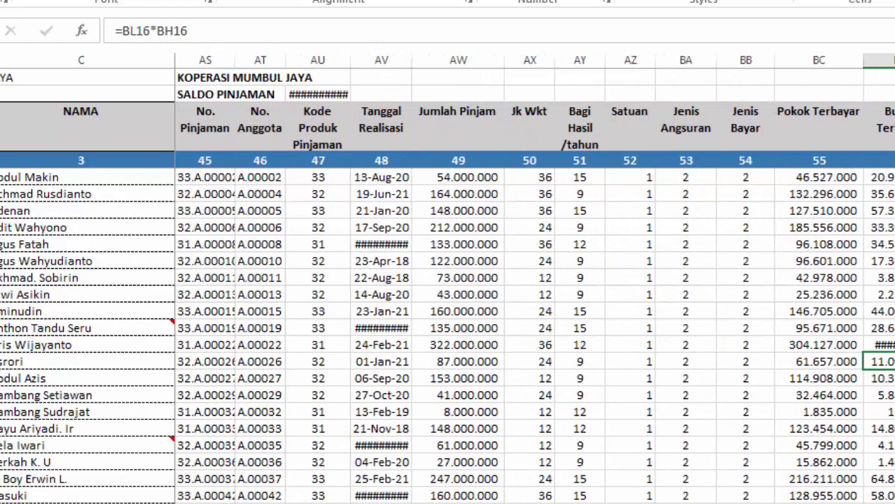
left_click(254, 110)
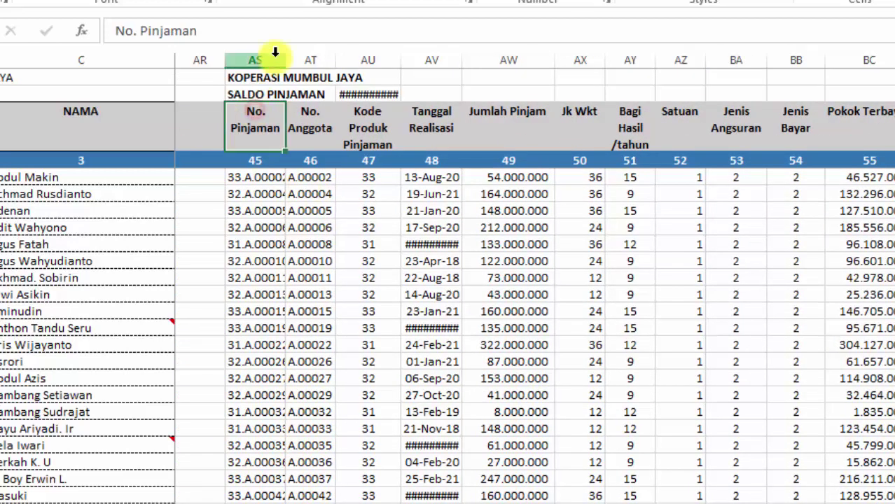
left_click(255, 160)
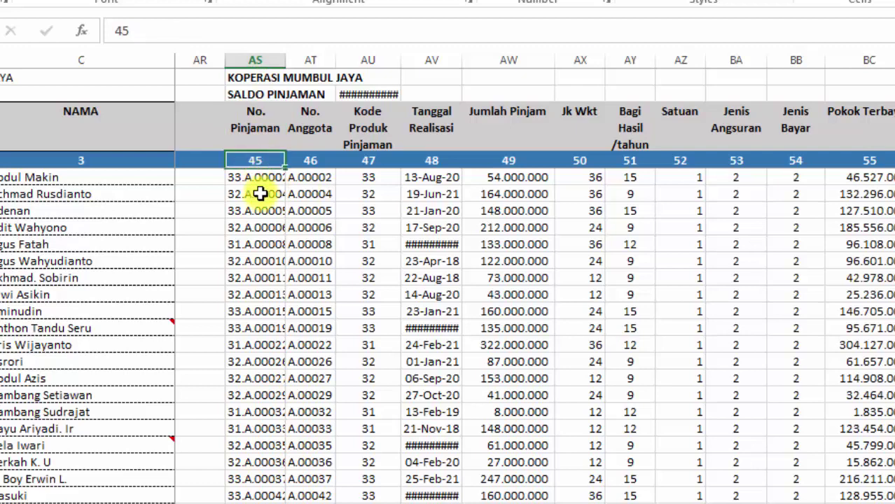
left_click(254, 60)
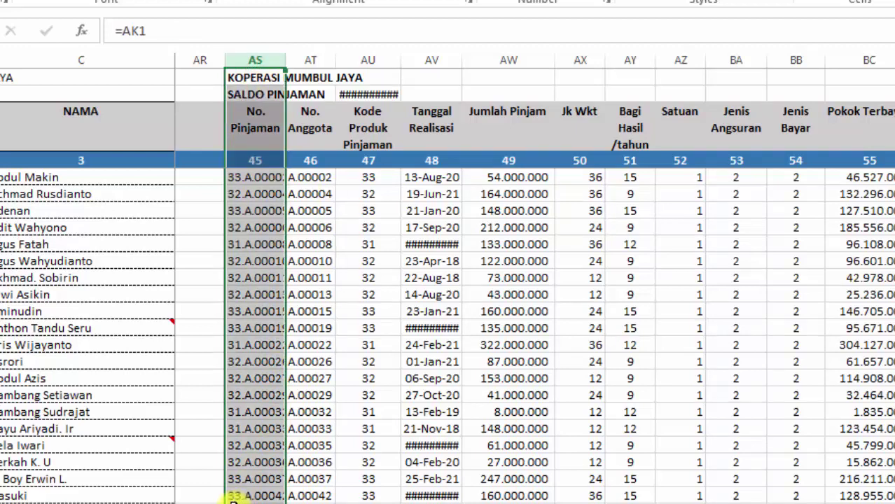
Switch back to the cooperative application's import form and set the No. Pinjaman column order to 45
key("alt+Tab")
left_click_drag(414, 67, 373, 68)
type("45")
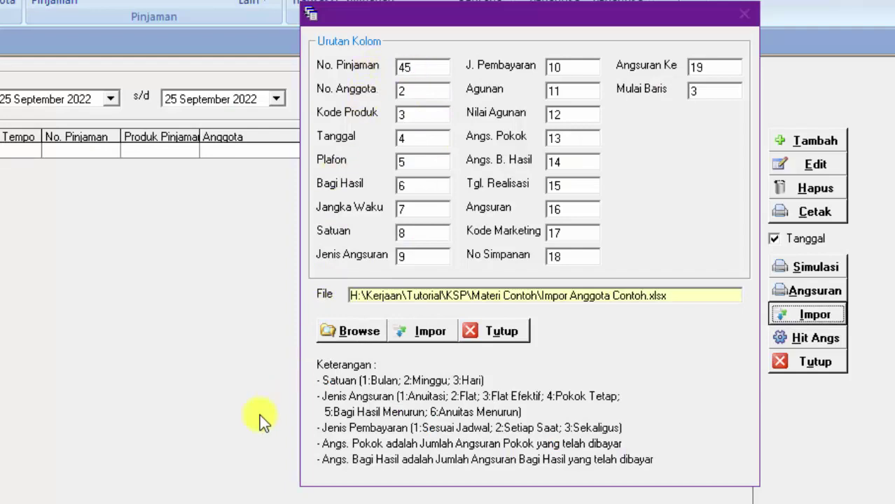
Check the No. Anggota column number in the Excel workbook and set No. Anggota to 46 in the import form
key("alt+Tab")
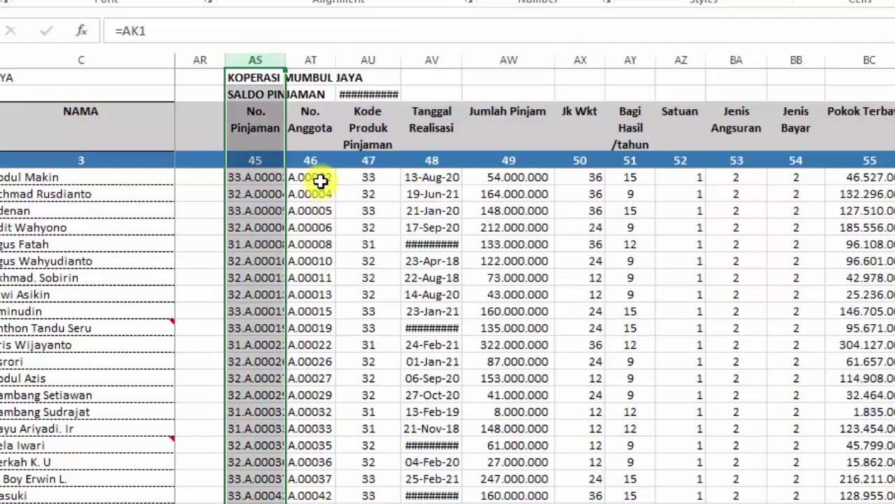
left_click(310, 161)
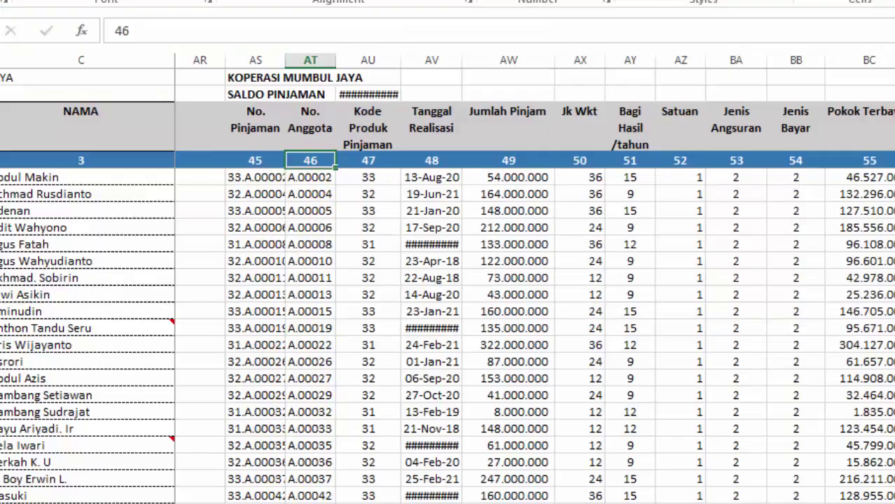
key("alt+Tab")
double_click(413, 89)
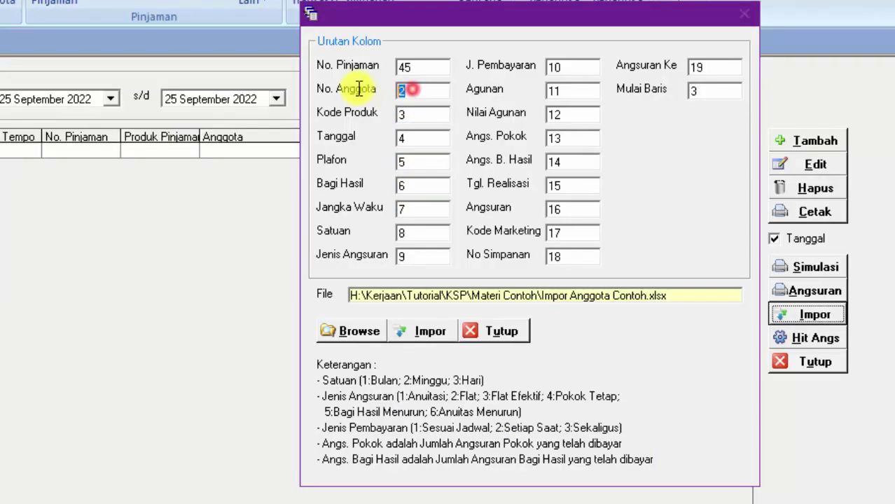
Check the Kode Produk Pinjaman column number in the Excel workbook and set Kode Produk to 47 in the import form
double_click(420, 114)
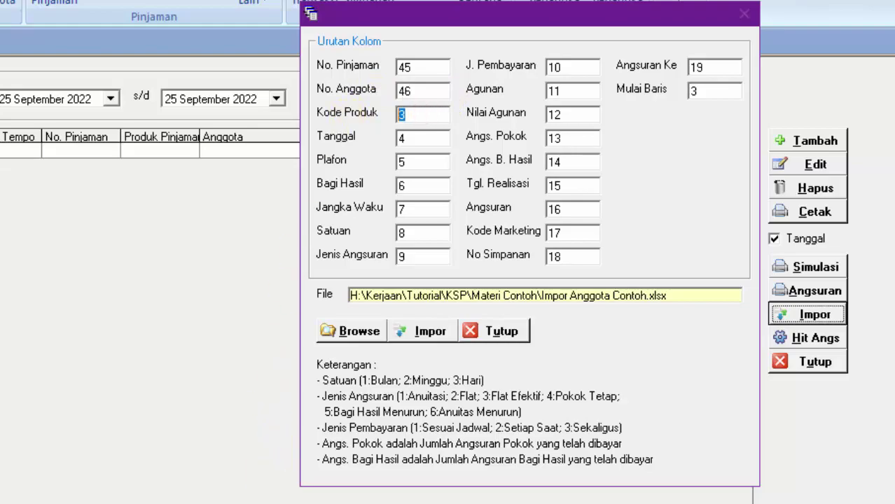
key("alt+Tab")
left_click(382, 157)
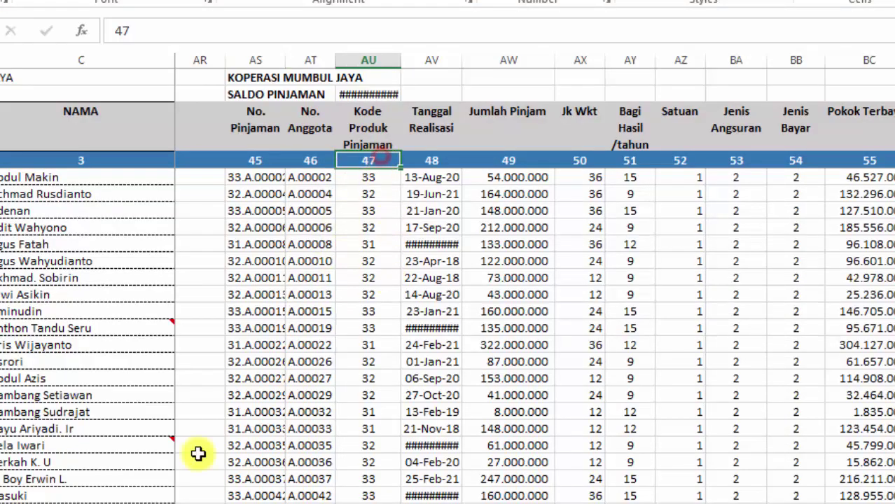
key("alt+Tab")
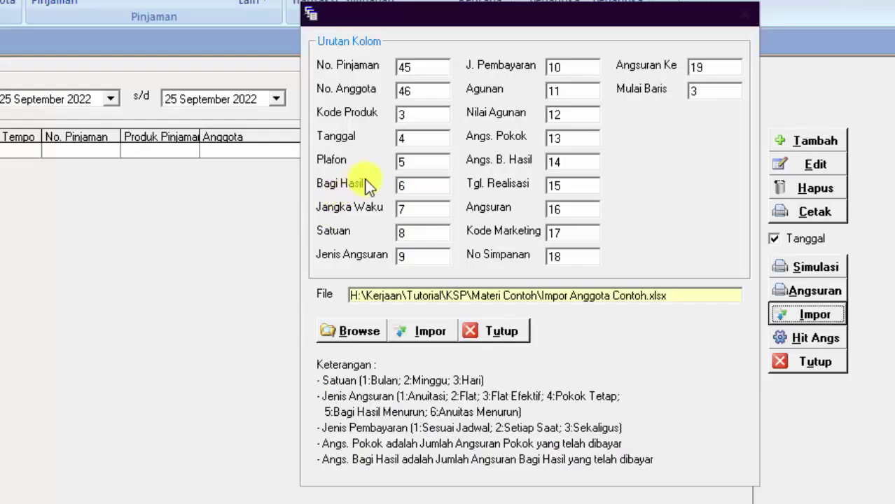
double_click(413, 114)
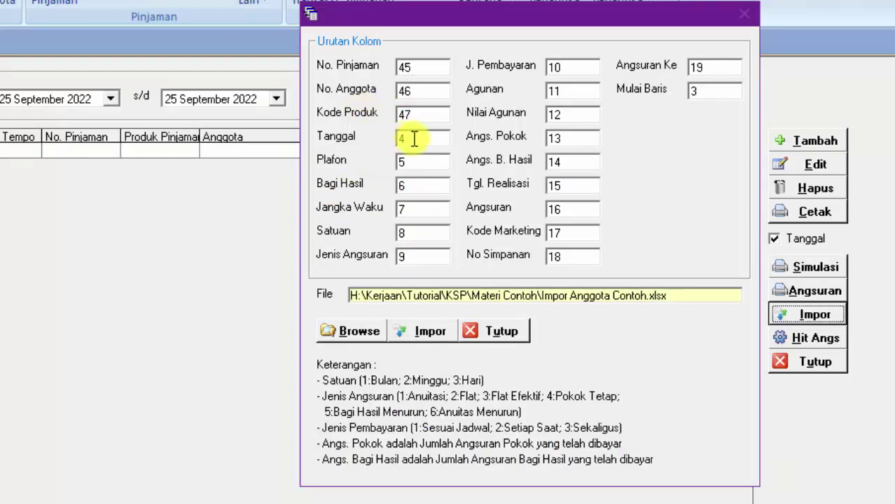
Check the Tanggal Realisasi column number in the Excel workbook and set Tanggal to 48 in the import form
type("4")
key("alt+Tab")
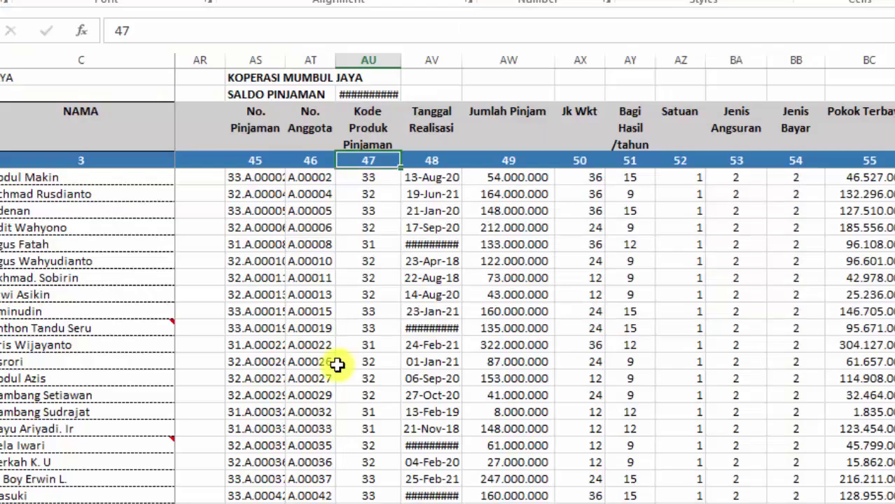
left_click(441, 160)
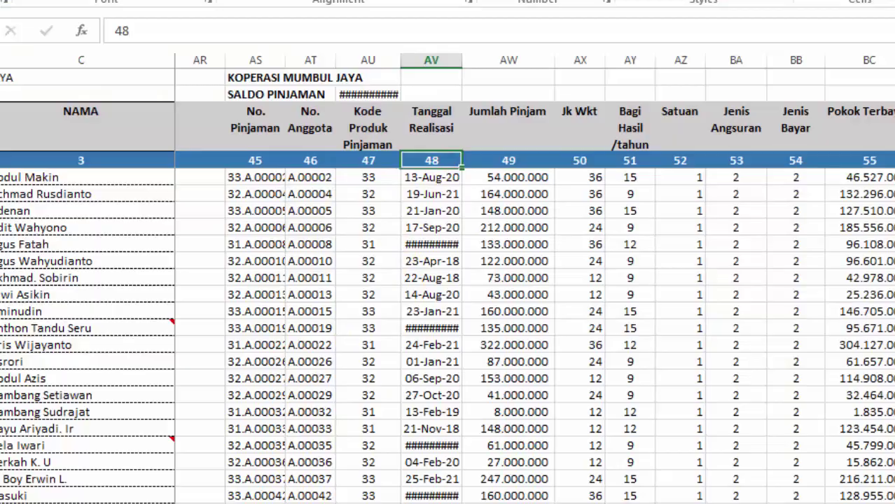
key("alt+Tab")
double_click(414, 138)
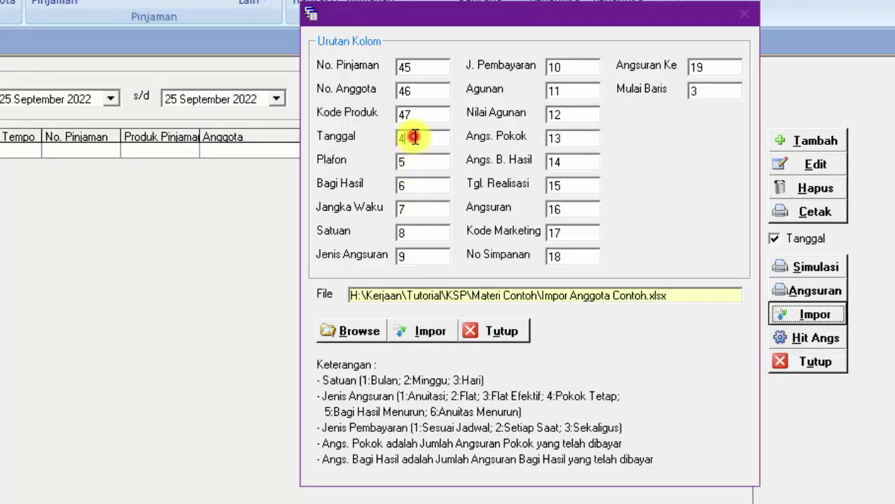
type("48")
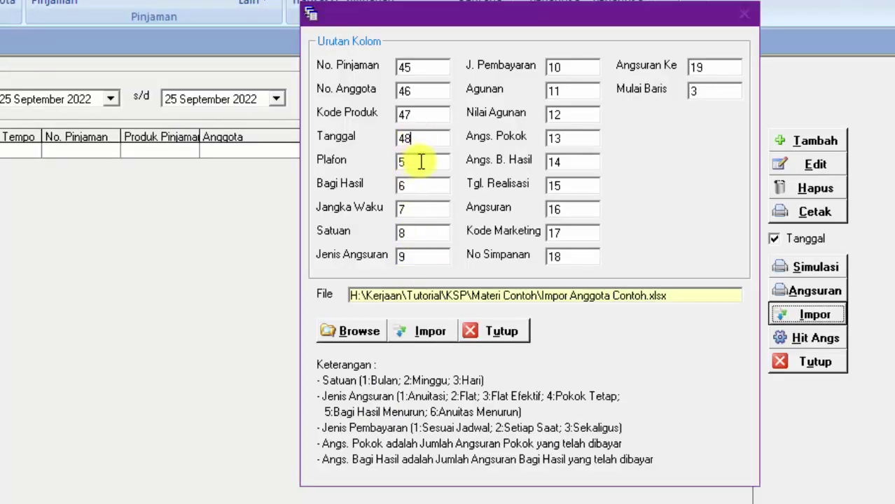
Check the Jumlah Pinjam column number in the Excel workbook and set Plafon to 49 in the import form
double_click(420, 162)
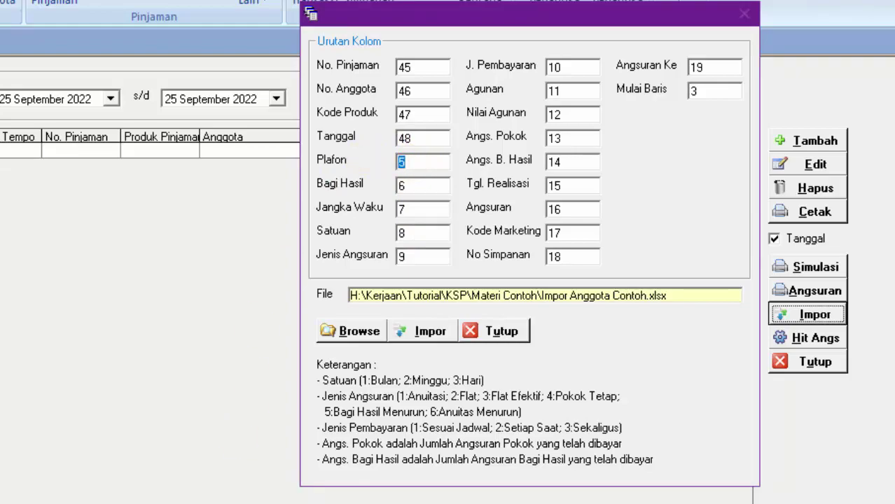
key("alt+Tab")
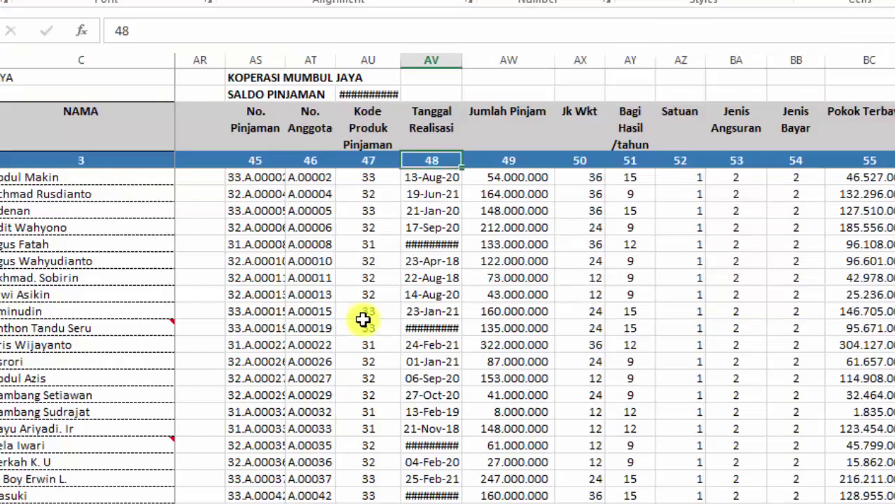
left_click(523, 176)
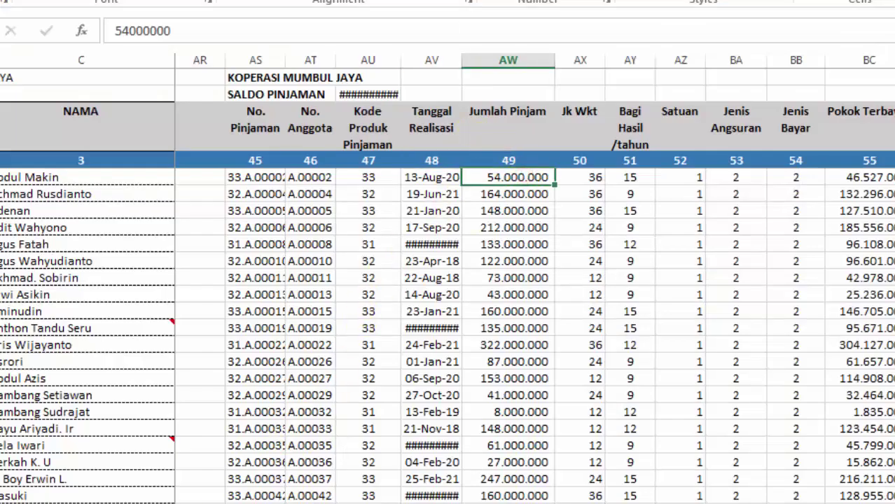
key("alt+Tab")
left_click_drag(414, 167, 379, 184)
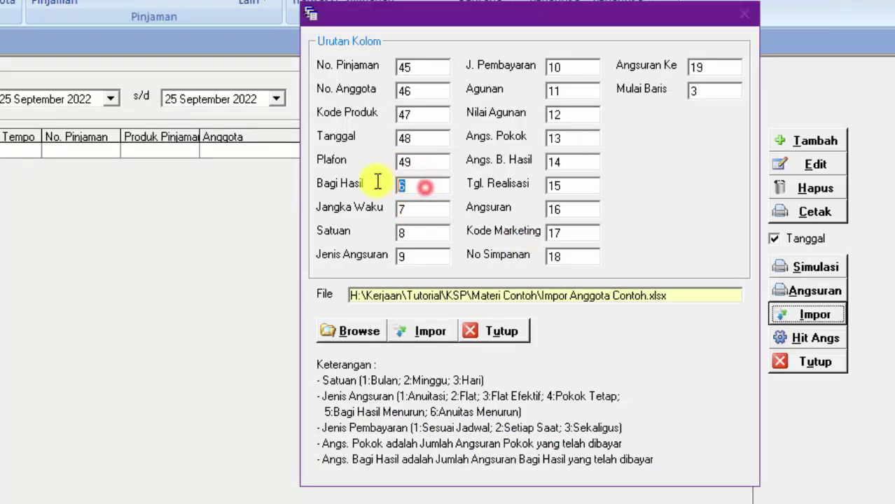
Check the Bagi Hasil /tahun column number in the Excel workbook and set Bagi Hasil to 51 in the import form
key("alt+Tab")
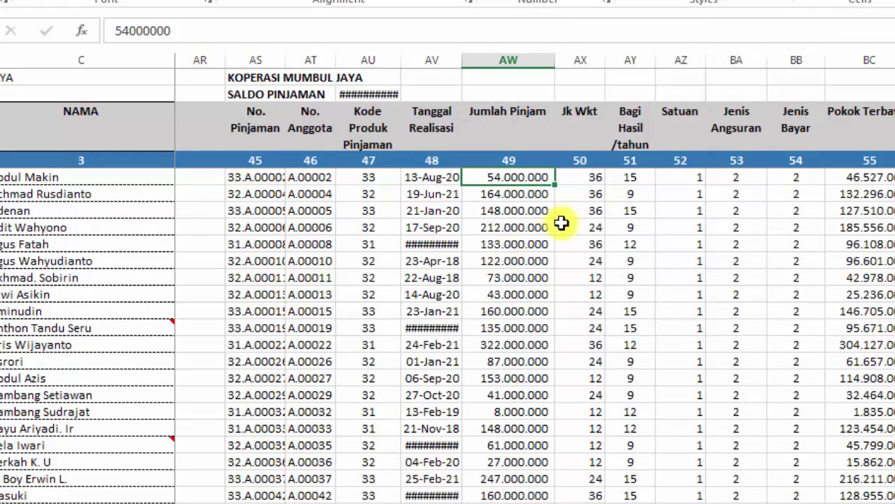
left_click(631, 179)
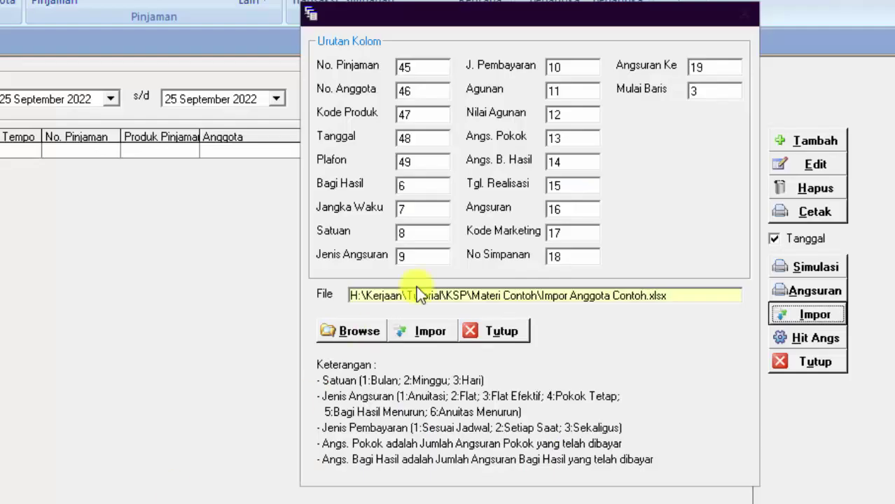
double_click(412, 185)
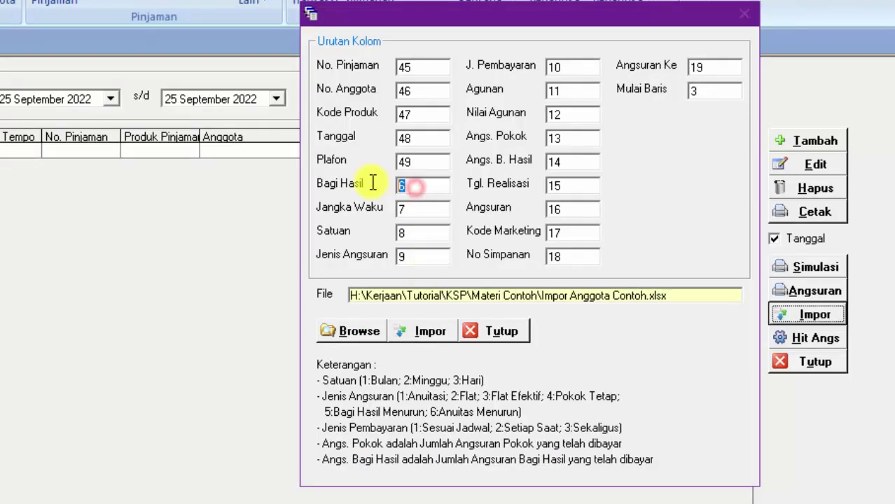
Check the Jk Wkt column number in the Excel workbook and set Jangka Waku to 50 in the import form
double_click(403, 208)
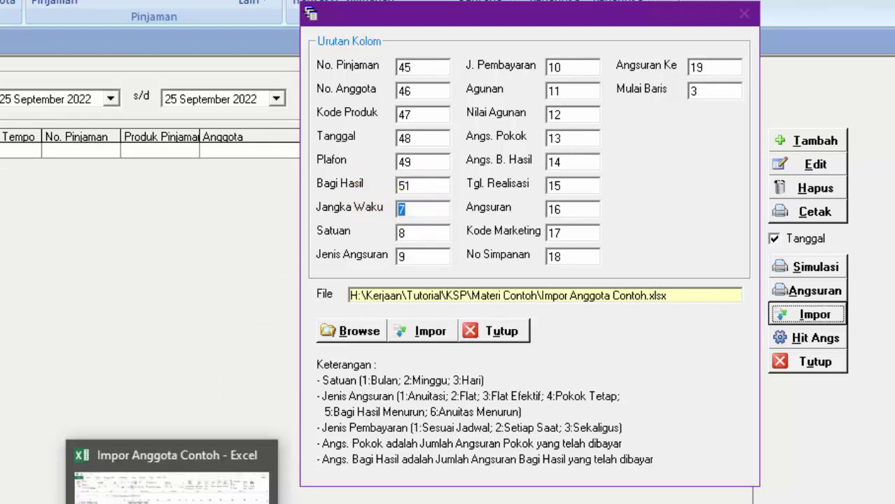
left_click(171, 500)
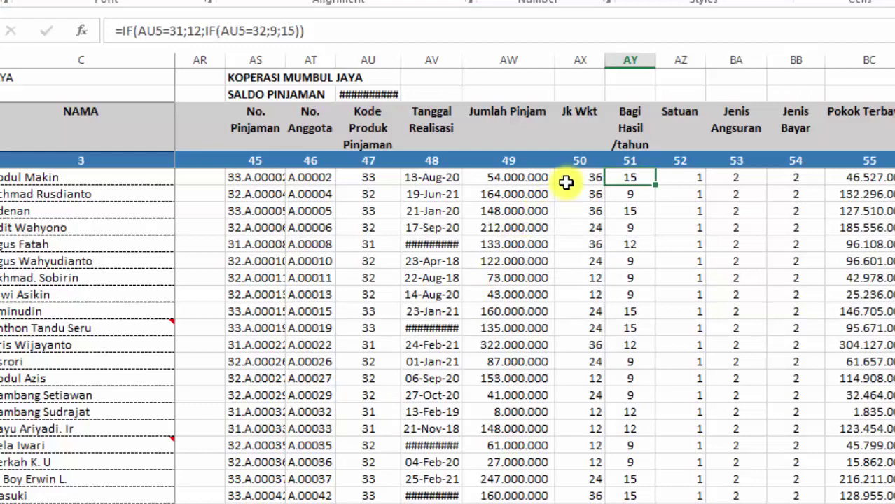
left_click(568, 181)
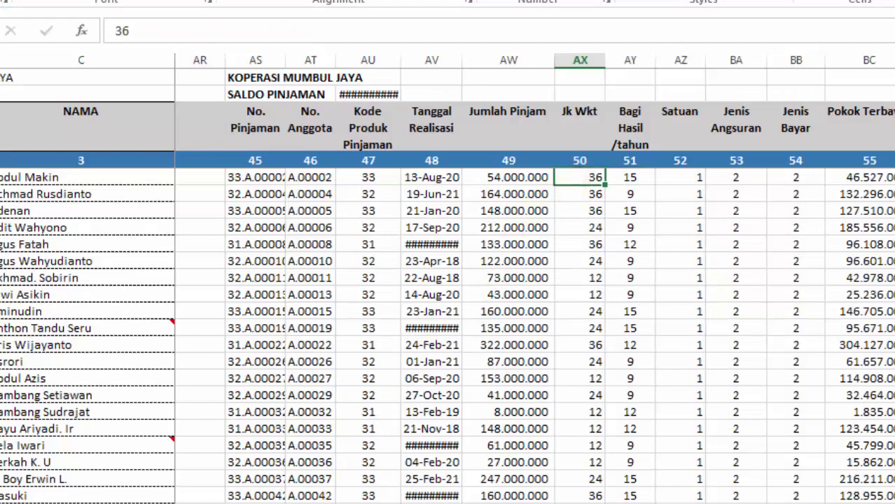
left_click(172, 500)
left_click_drag(425, 212, 365, 206)
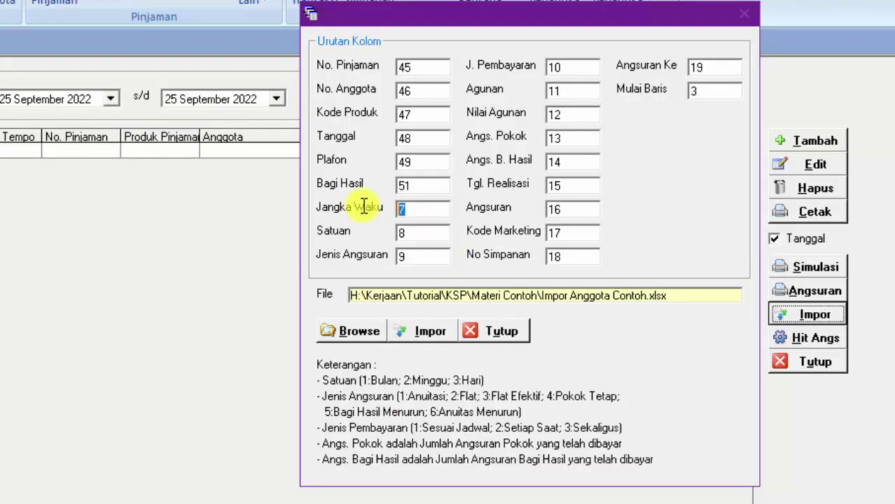
type("50")
Check the Satuan column number in the Excel workbook and set Satuan to 52 in the import form
double_click(424, 236)
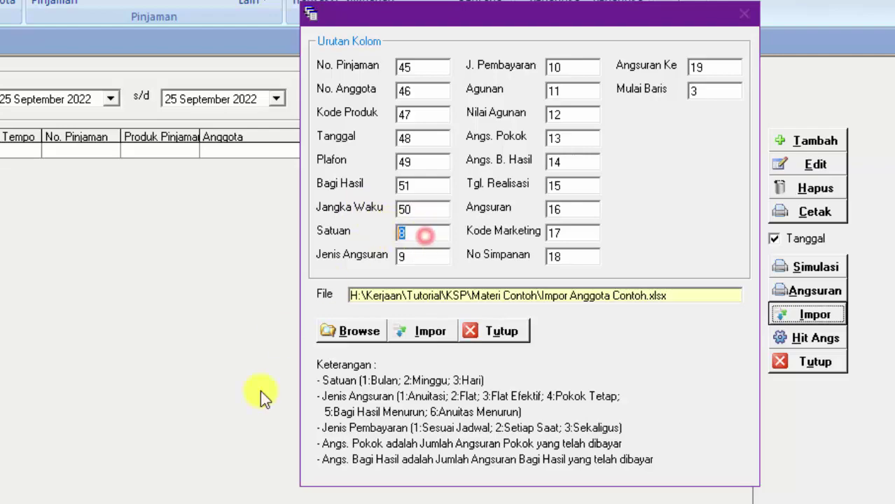
key("alt+Tab")
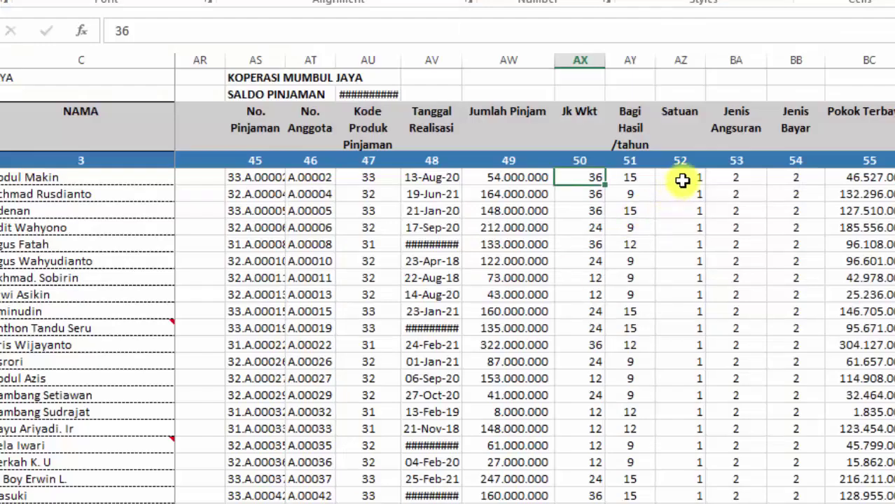
left_click(681, 180)
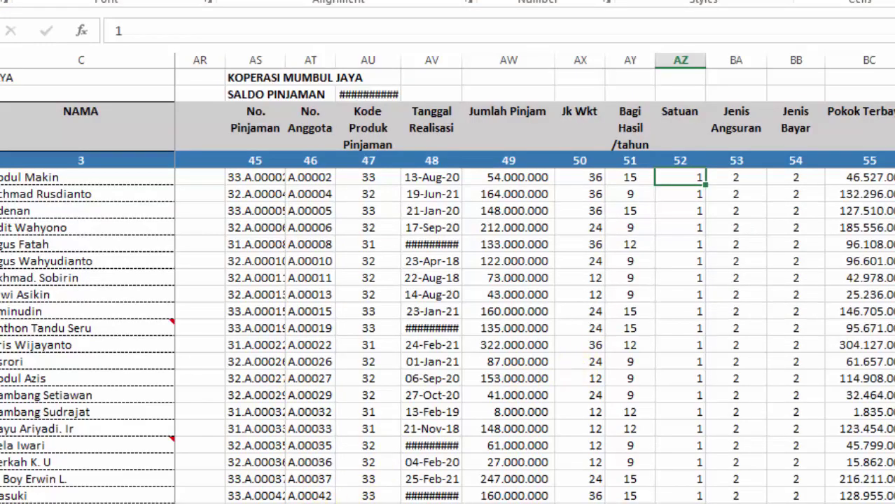
key("alt+Tab")
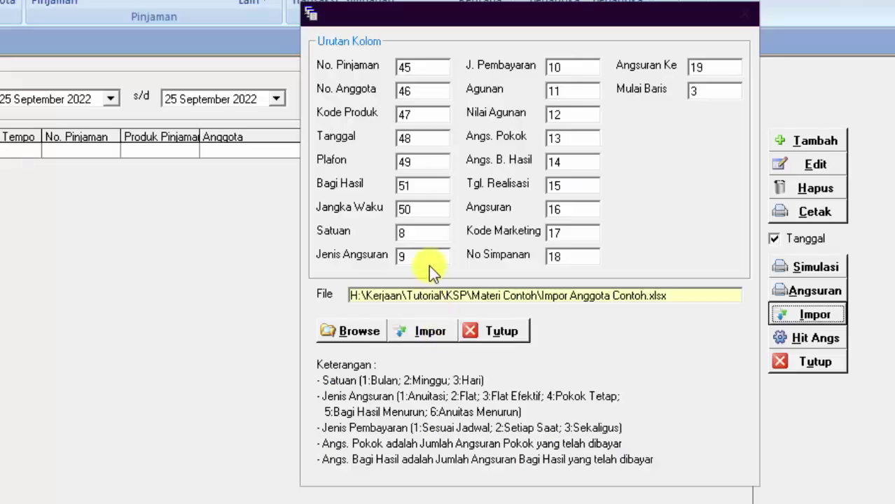
left_click_drag(424, 236, 379, 233)
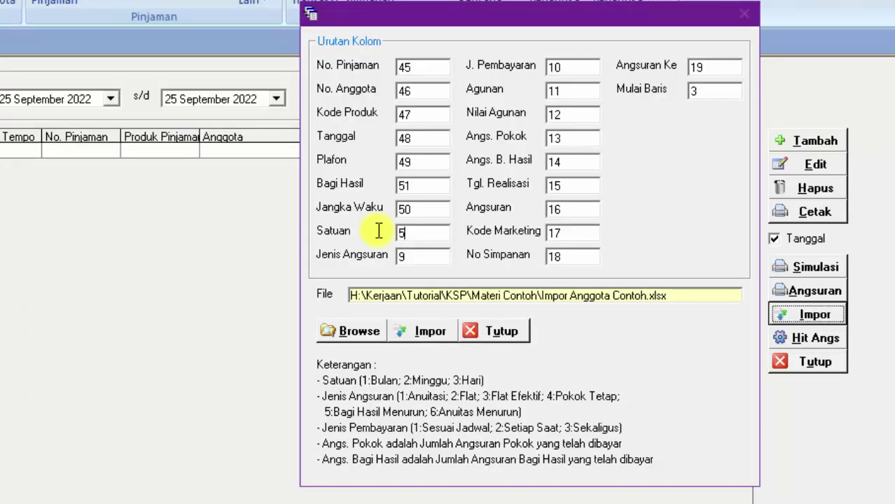
Check the Jenis Angsuran column number in the Excel workbook and set Jenis Angsuran to 53 in the import form
key("alt+Tab")
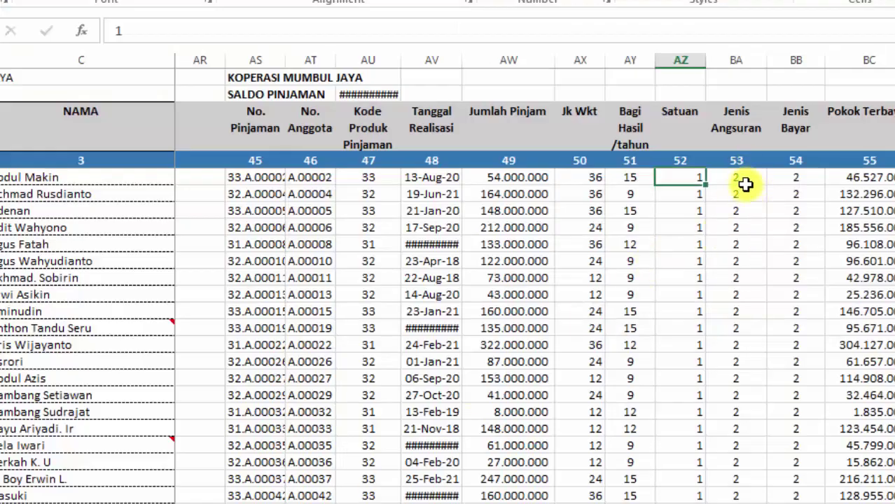
left_click(744, 182)
key("alt+Tab")
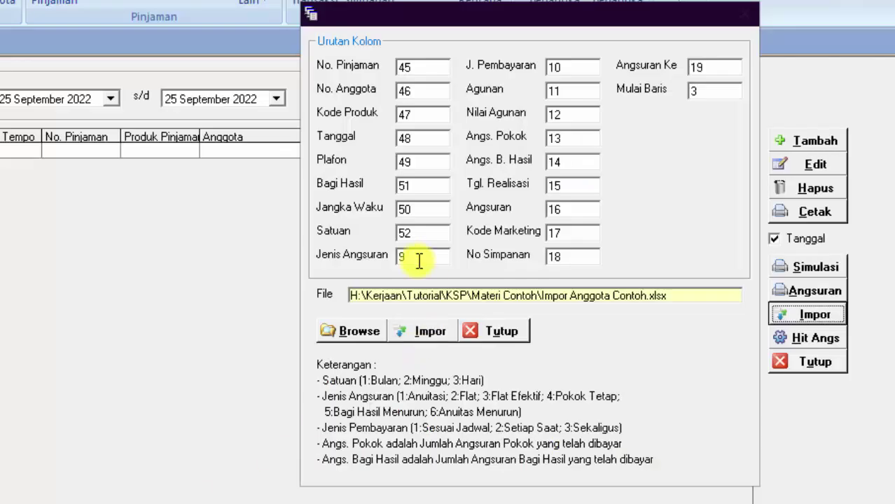
left_click_drag(413, 257, 390, 255)
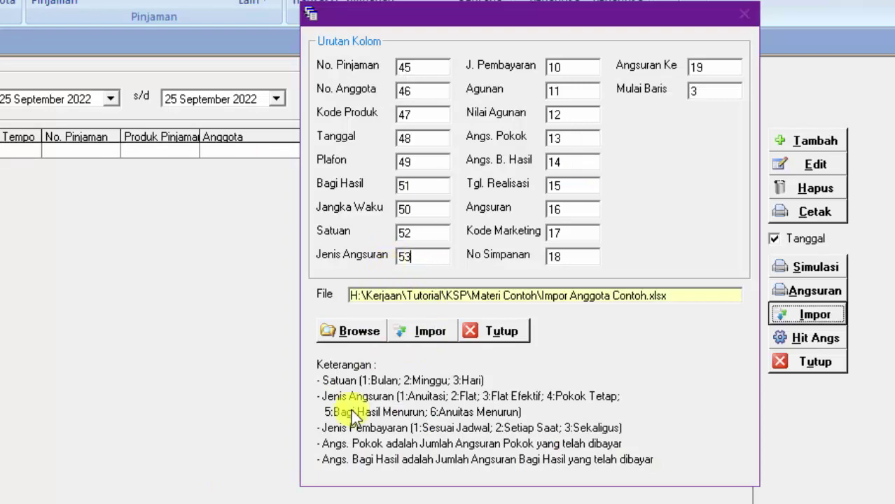
Check the Jenis Bayar column number in the Excel workbook and set J. Pembayaran to 54 in the import form
key("alt+Tab")
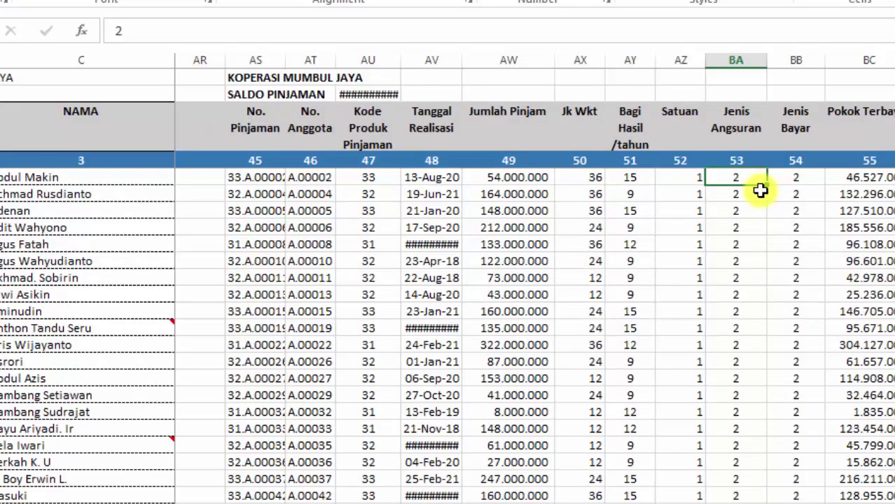
left_click(804, 161)
key("alt+Tab")
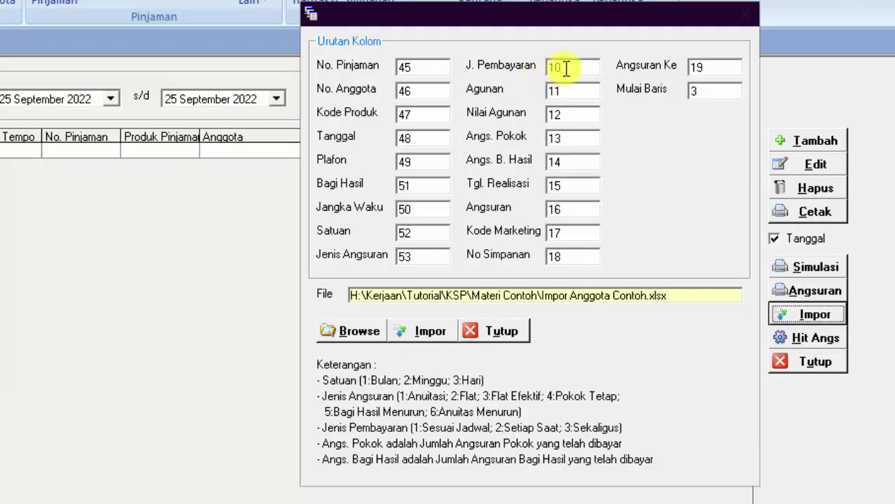
left_click_drag(566, 67, 521, 67)
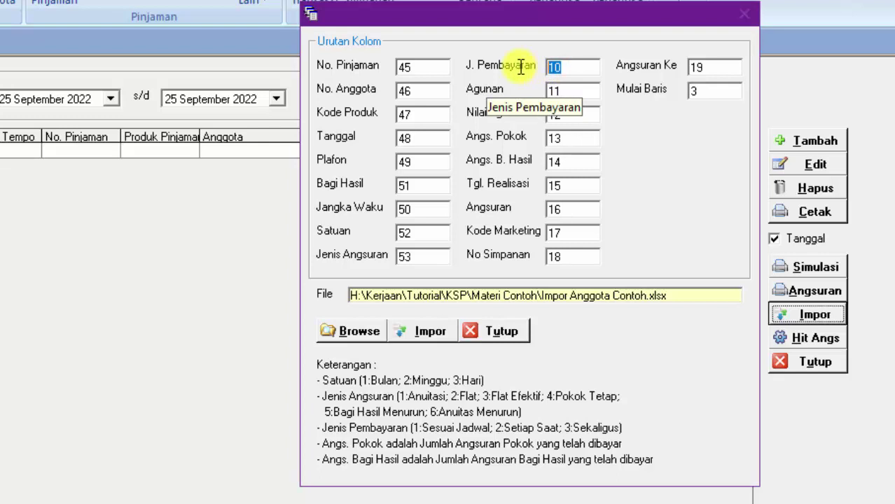
type("4")
left_click_drag(557, 67, 527, 66)
type("5")
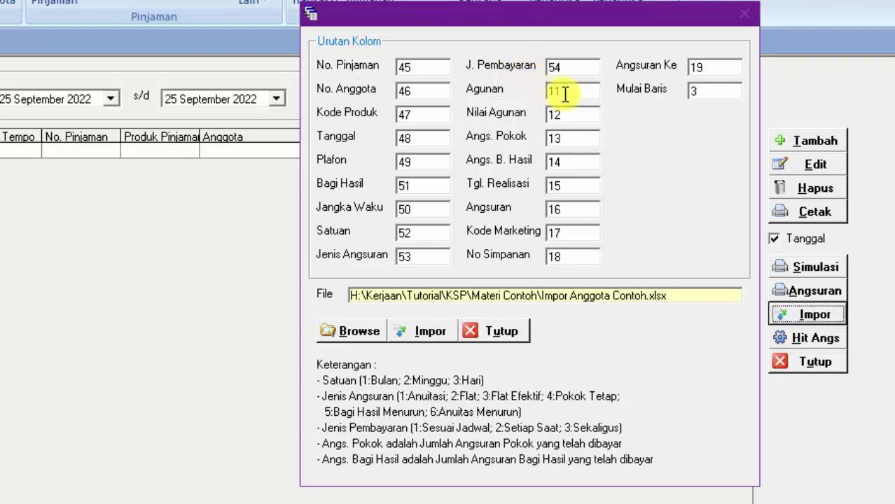
Look for empty columns in the Excel workbook and set Agunan to 95 and Nilai Agunan to 96 in the import form
left_click_drag(565, 93, 527, 88)
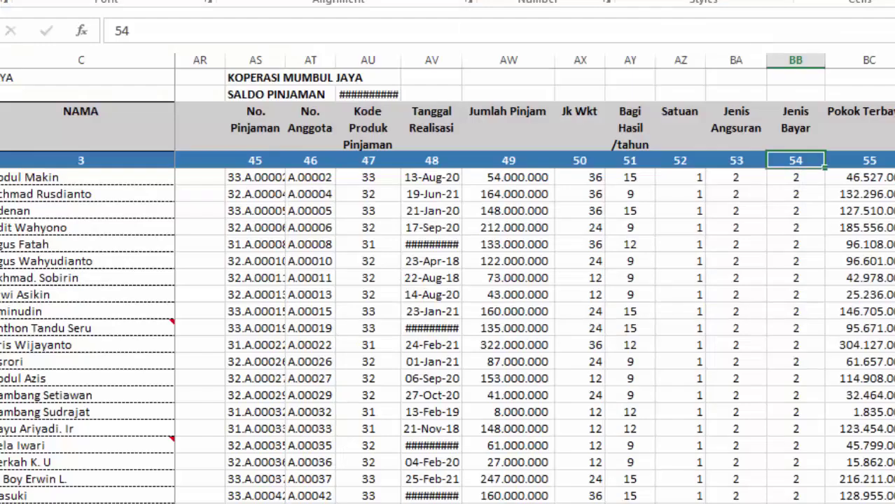
scroll(535, 337, "right", 20)
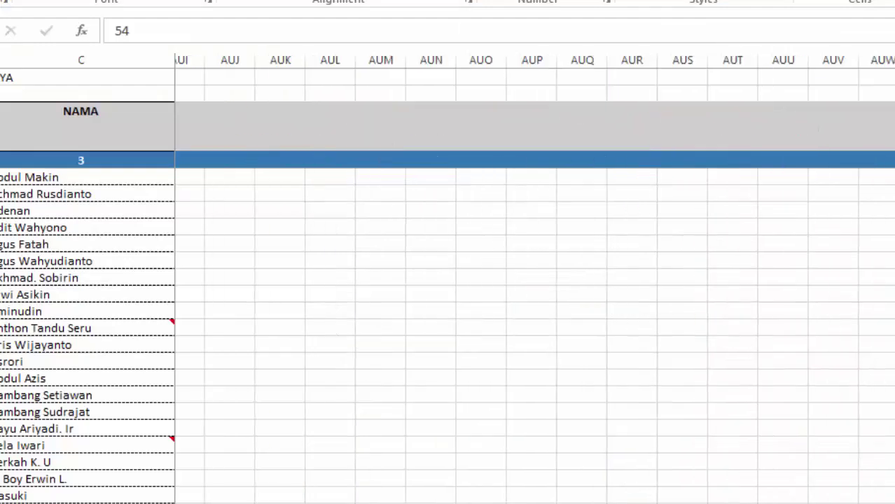
scroll(535, 336, "left", 20)
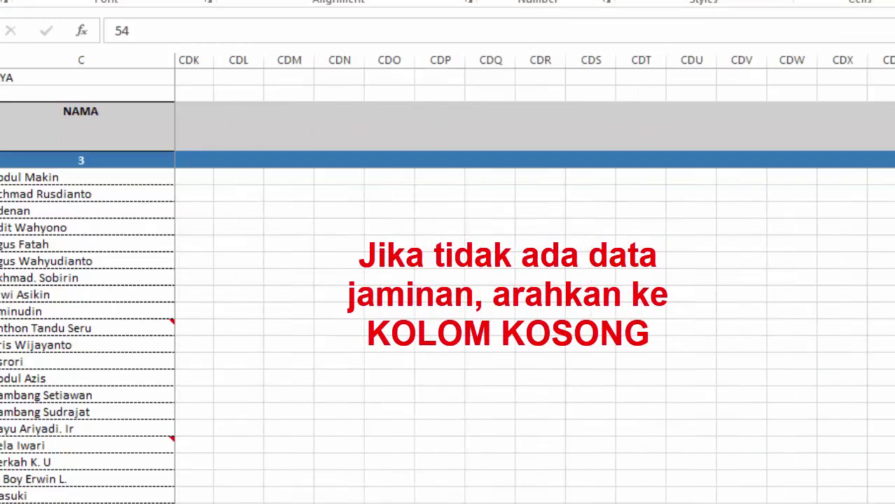
left_click(307, 160)
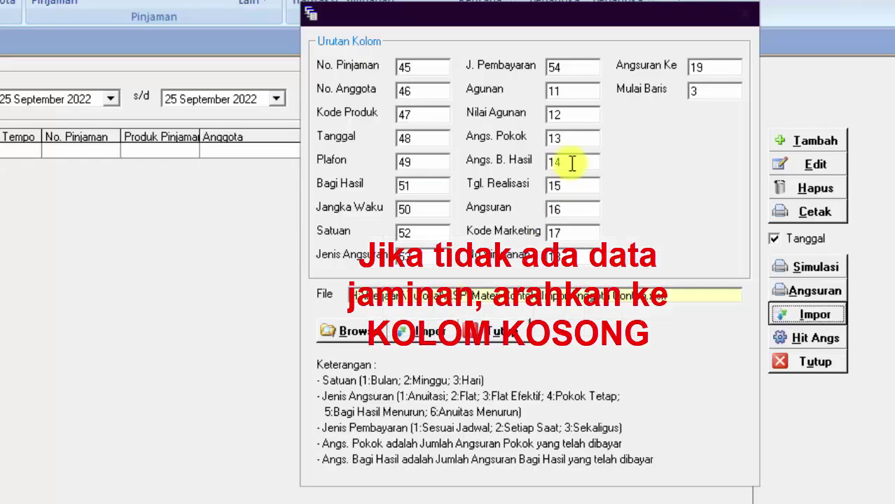
double_click(564, 87)
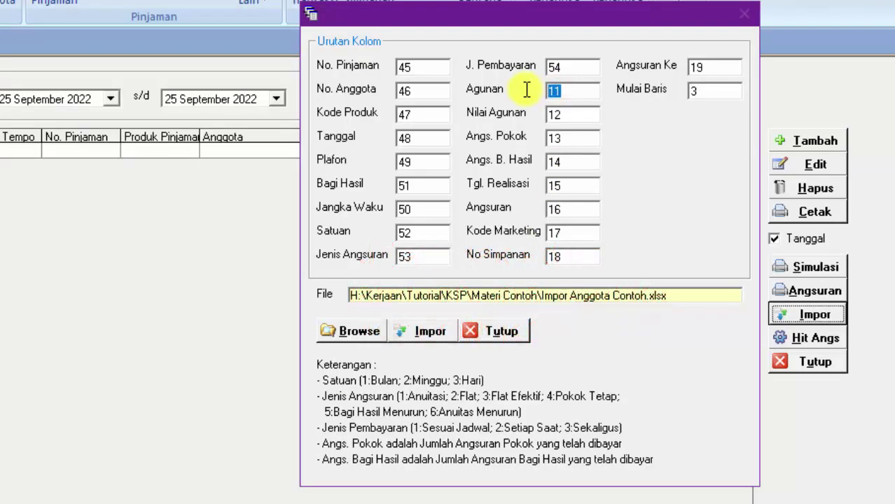
double_click(571, 115)
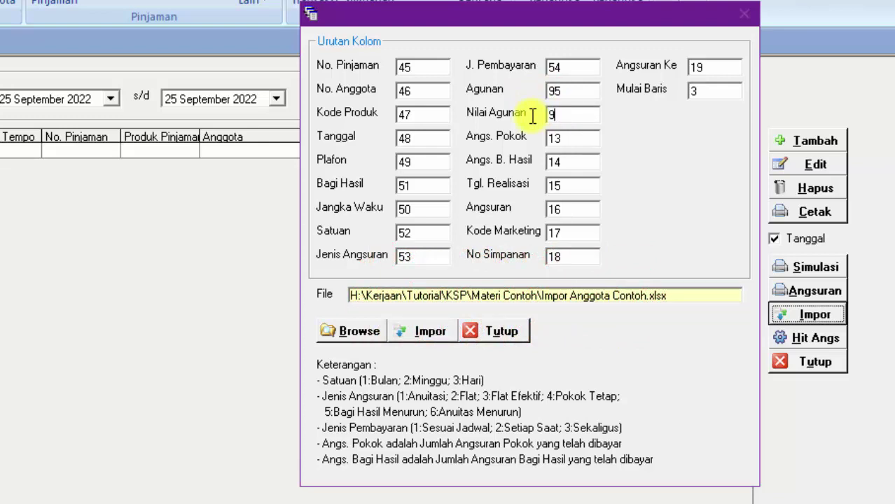
Check the Pokok Terbayar column number in the Excel workbook and set Angs. Pokok to 55 in the import form
double_click(574, 140)
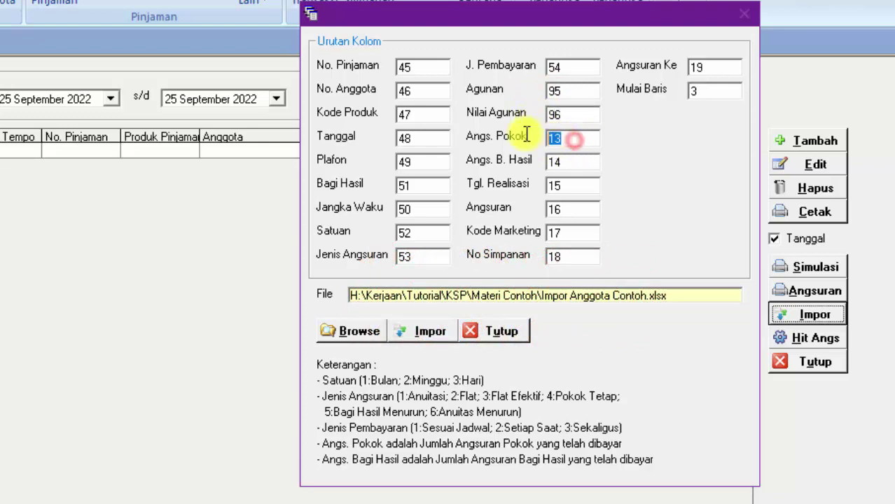
key("alt+Tab")
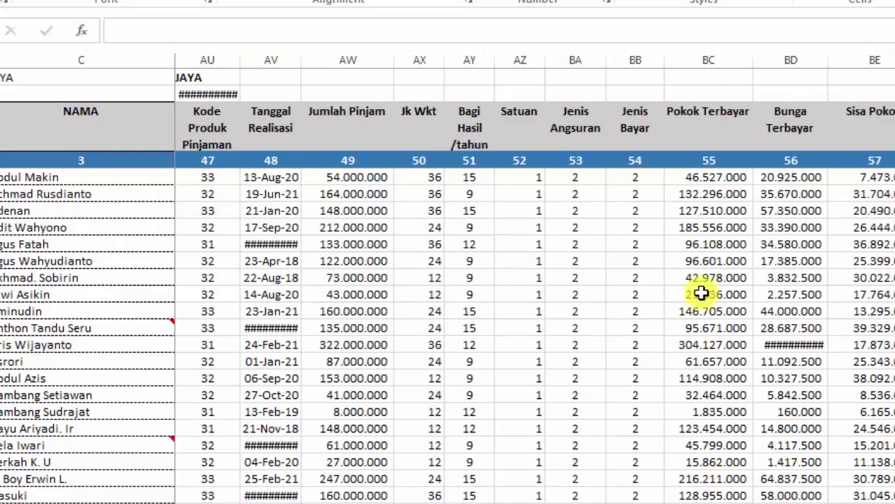
left_click(716, 128)
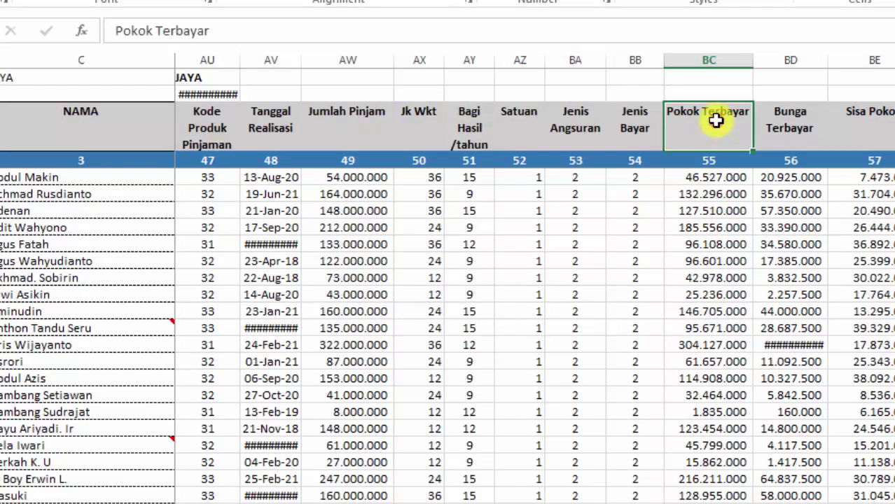
left_click(713, 178)
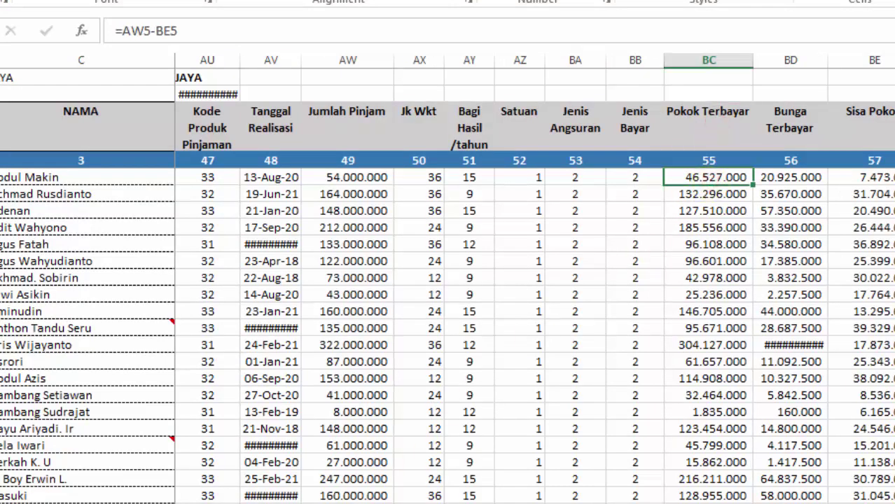
key("alt+Tab")
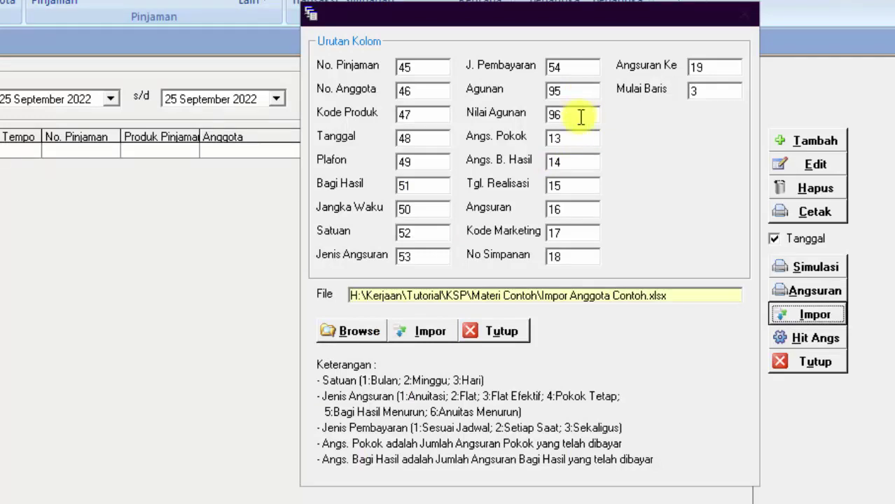
left_click(563, 138)
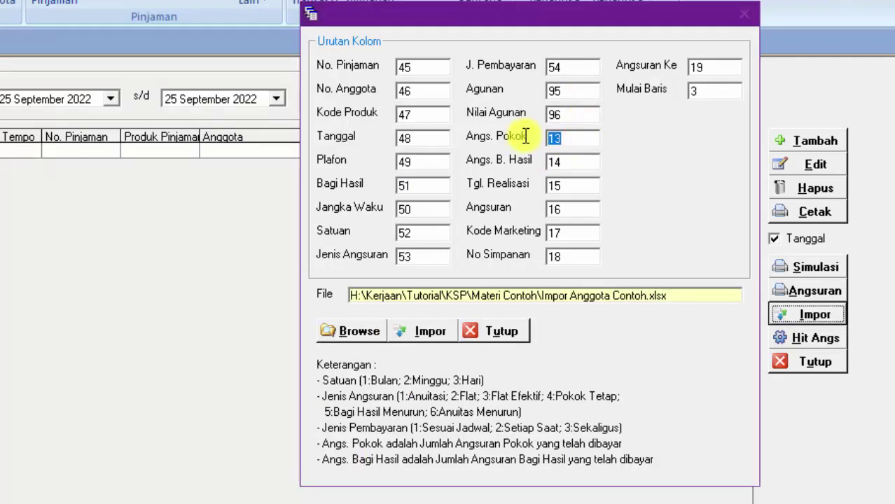
Check the Bunga Terbayar column number in the Excel workbook, and set Angs. B. Hasil to 56 and Tgl. Realisasi to 48 in the import form
key("alt+Tab")
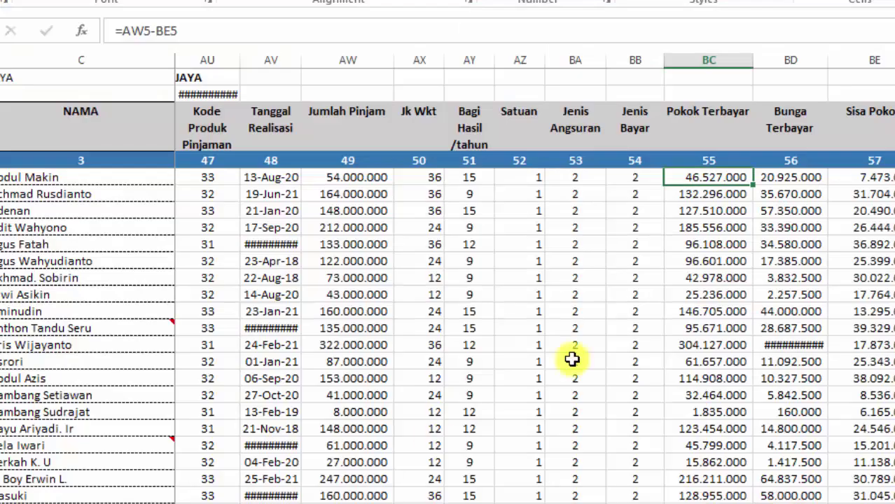
left_click(805, 179)
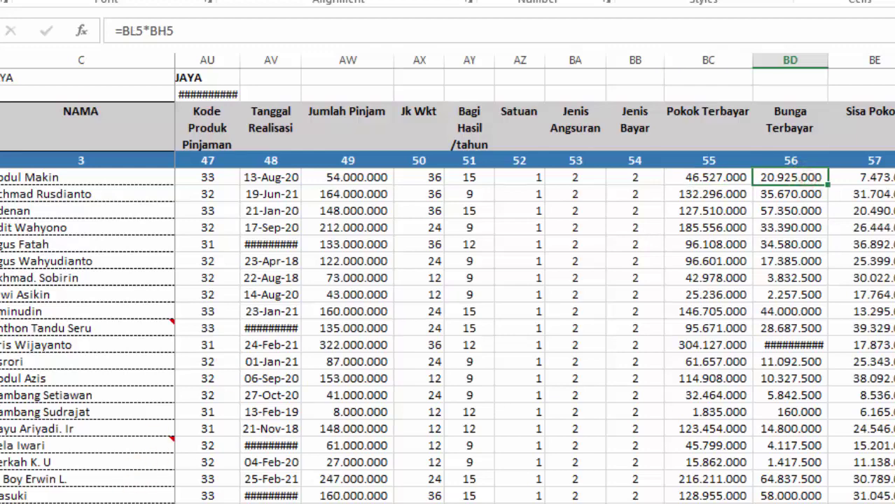
left_click(66, 499)
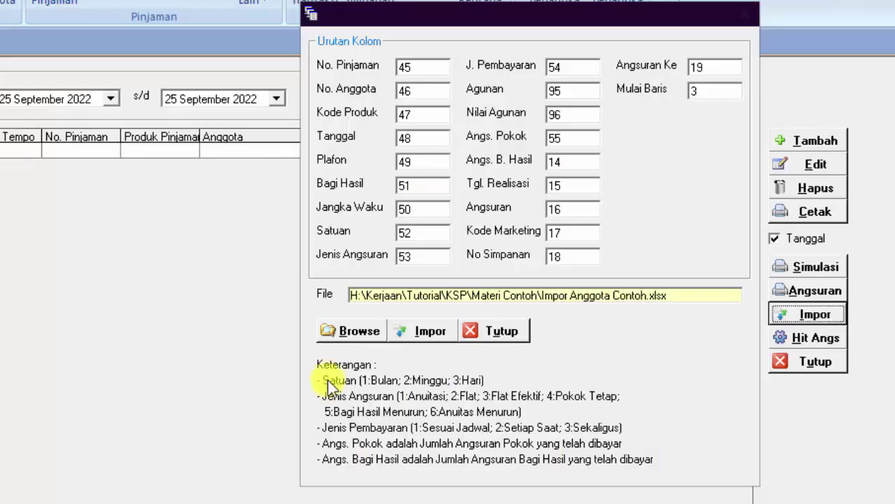
double_click(557, 162)
type("5")
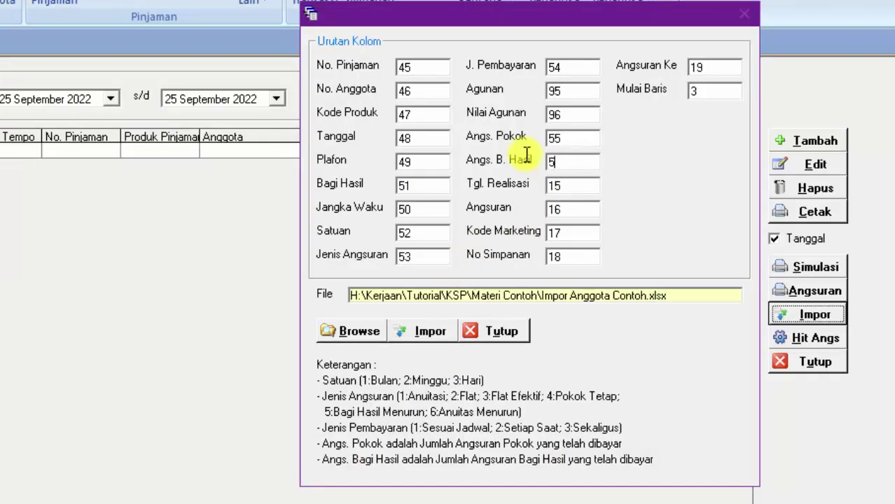
type("6")
double_click(571, 185)
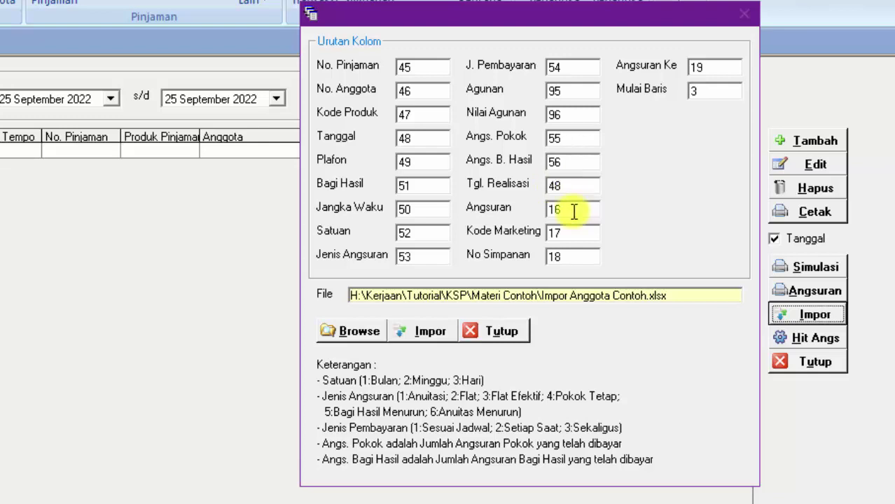
Check the Angsuran Per Bulan column number in the Excel workbook and set Angsuran to 61 in the import form
left_click_drag(572, 212, 540, 209)
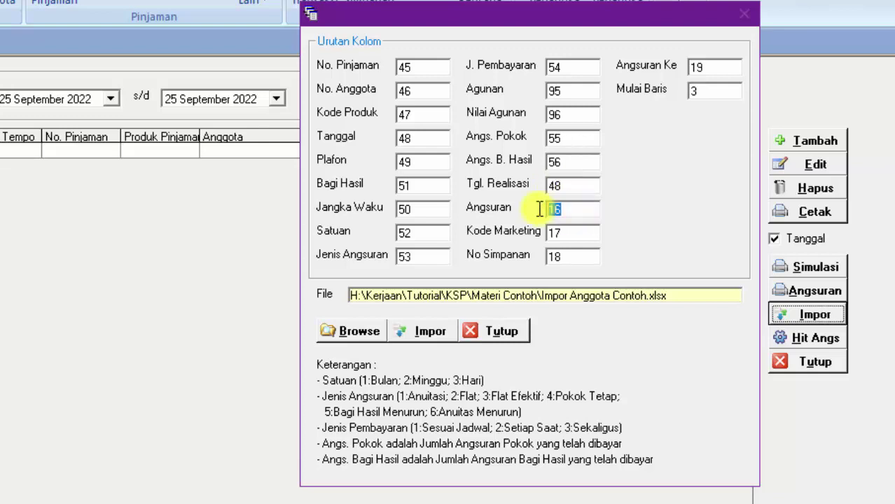
key("alt+Tab")
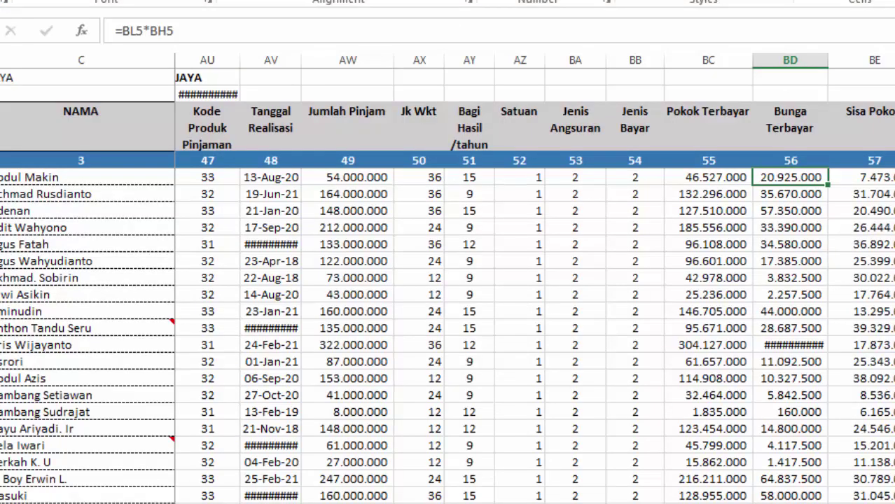
scroll(535, 337, "right", 3)
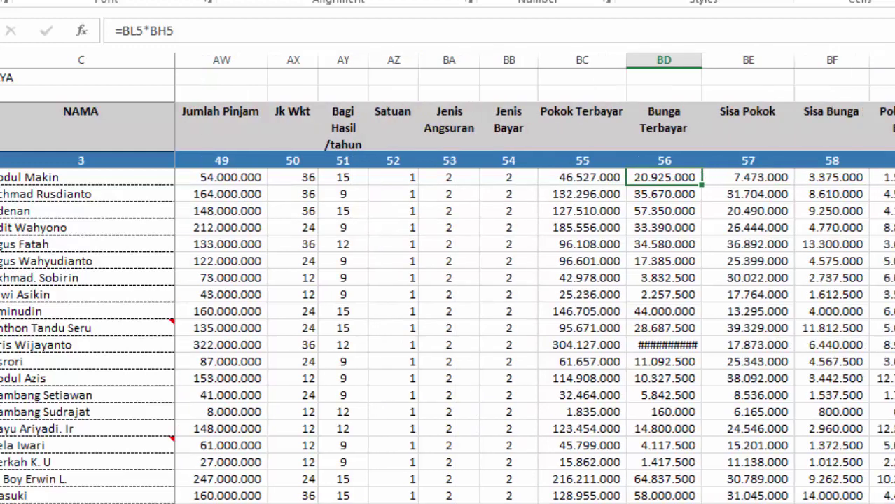
left_click(793, 166)
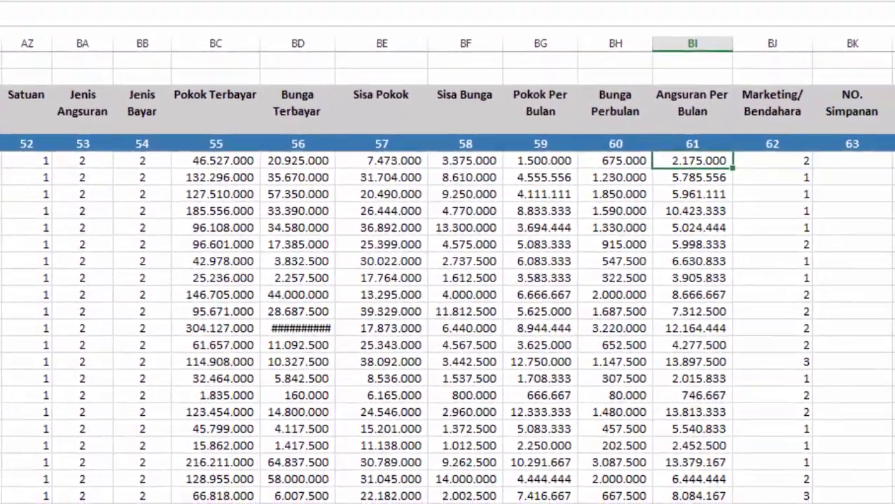
key("alt+Tab")
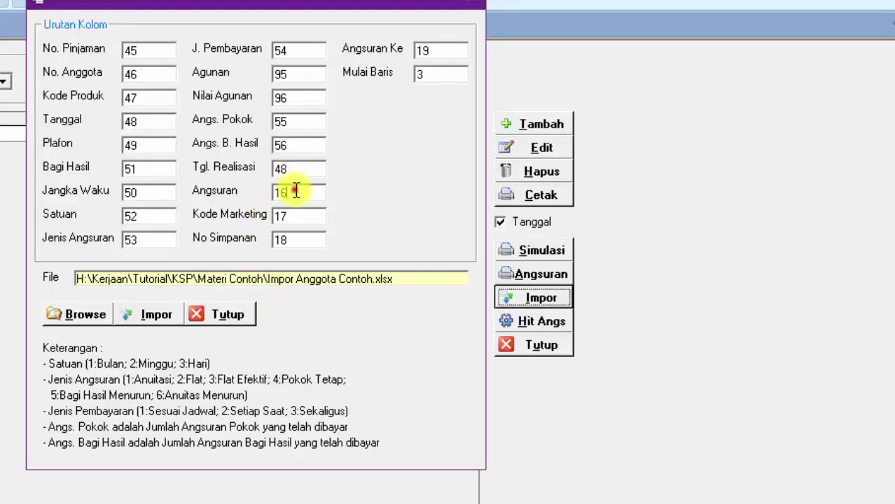
left_click_drag(294, 191, 268, 191)
type("61")
Check the Marketing/Bendahara column number in the Excel workbook and set Kode Marketing to 62 in the import form
left_click_drag(316, 216, 274, 216)
key("alt+Tab")
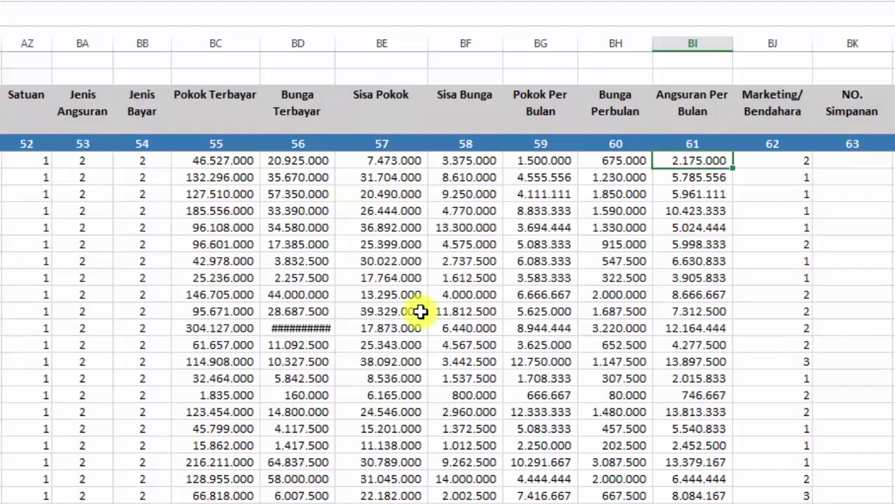
left_click(797, 163)
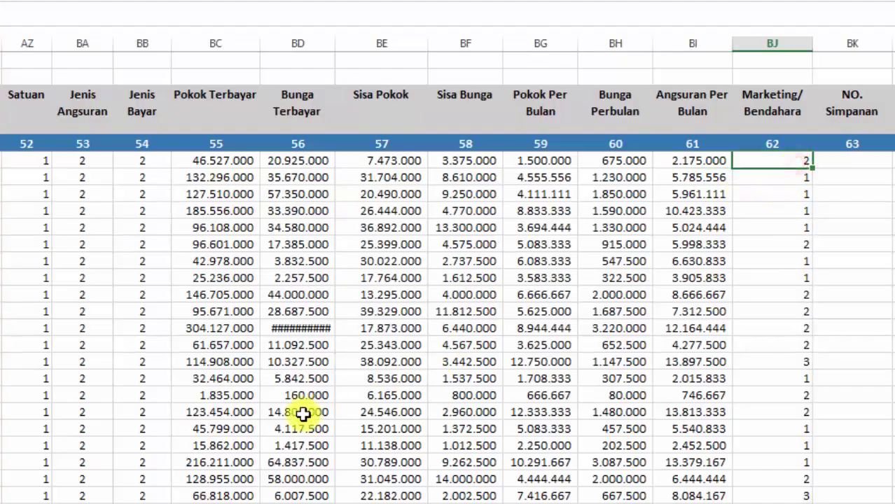
key("alt+Tab")
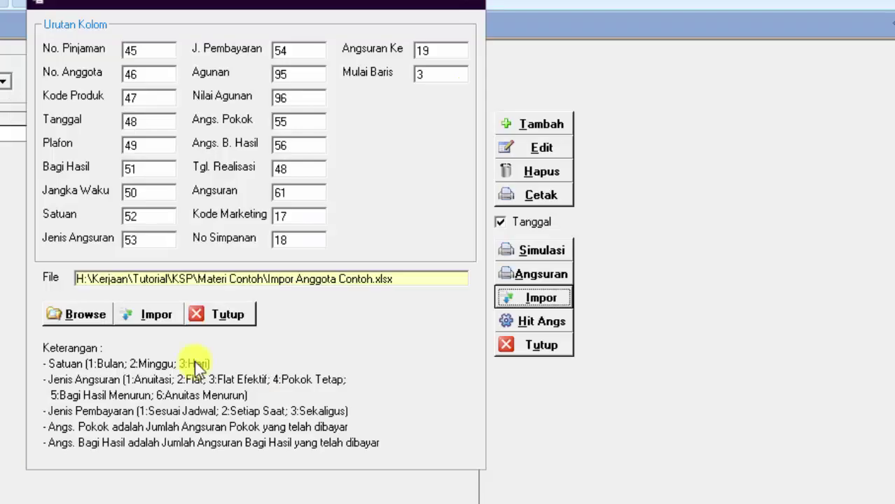
left_click_drag(300, 215, 250, 215)
type("62")
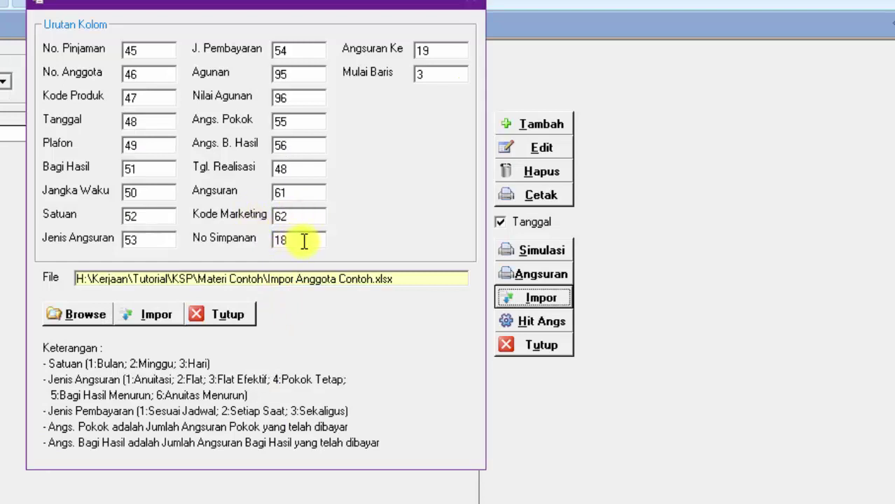
Check the NO. Simpanan column number in the Excel workbook, and set No Simpanan to 63 and Angsuran Ke to 64 in the import form
left_click_drag(300, 239, 262, 238)
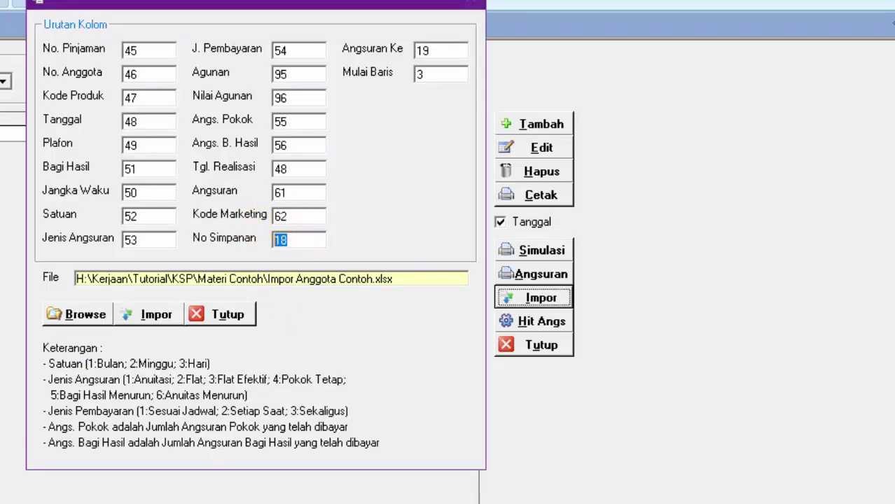
key("alt+Tab")
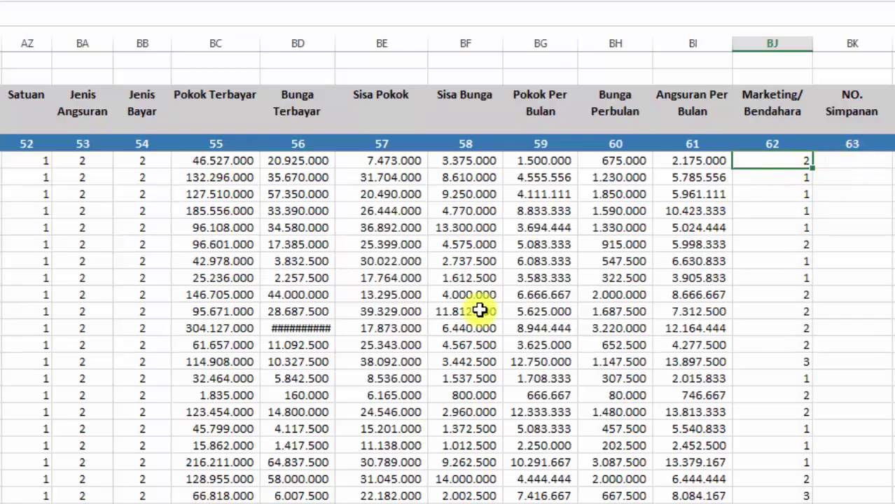
key("alt+Tab")
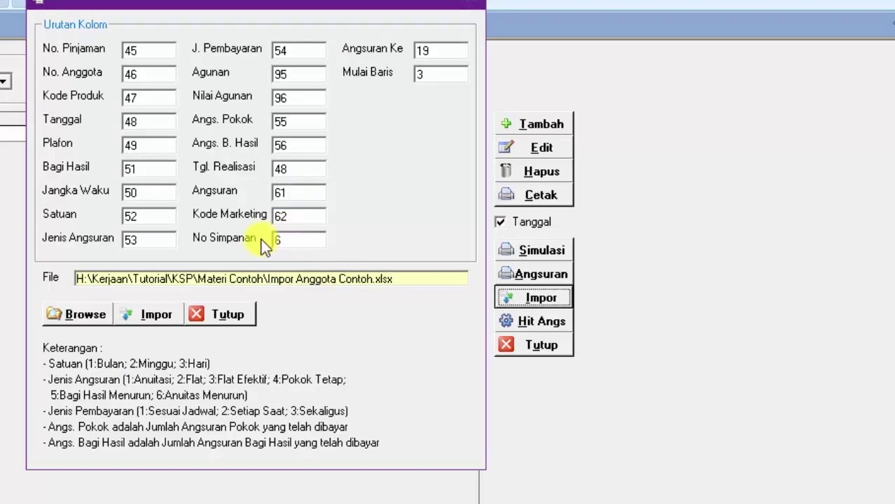
type("63")
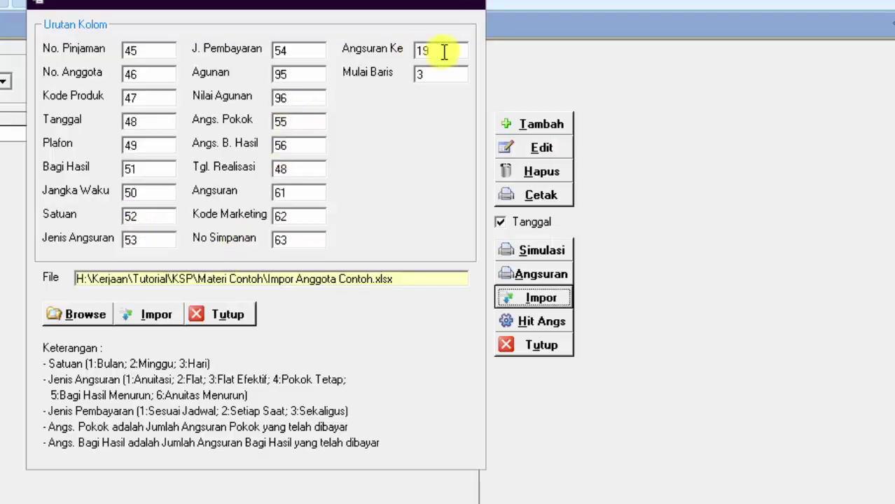
left_click_drag(438, 50, 385, 52)
type("64")
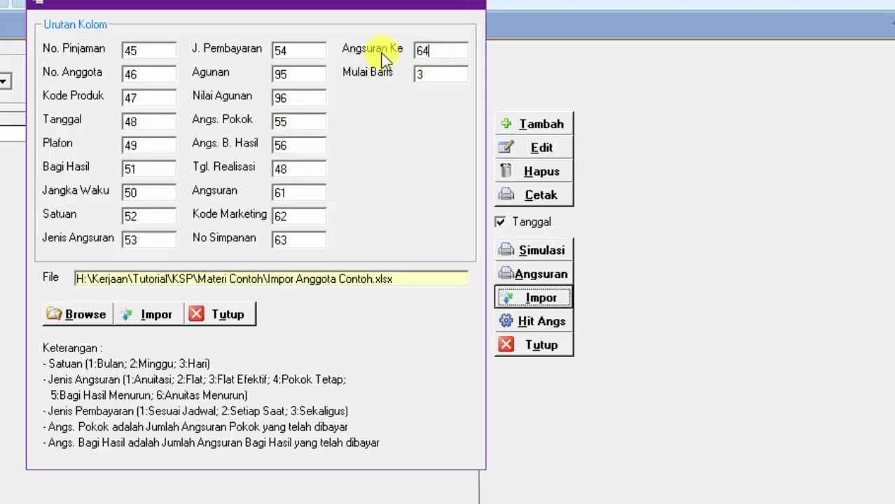
Check which row the data starts on in the Excel workbook and set Mulai Baris to 5 in the import form
left_click_drag(444, 76, 402, 72)
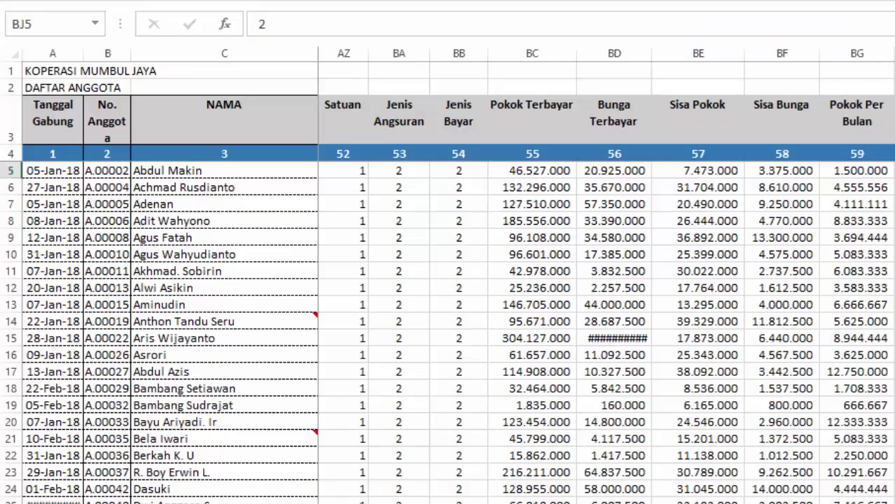
left_click(9, 172)
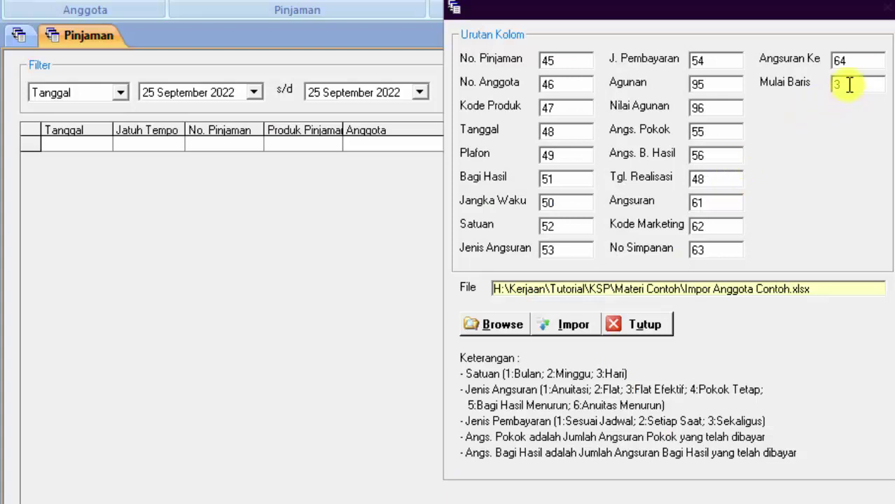
left_click_drag(849, 84, 812, 83)
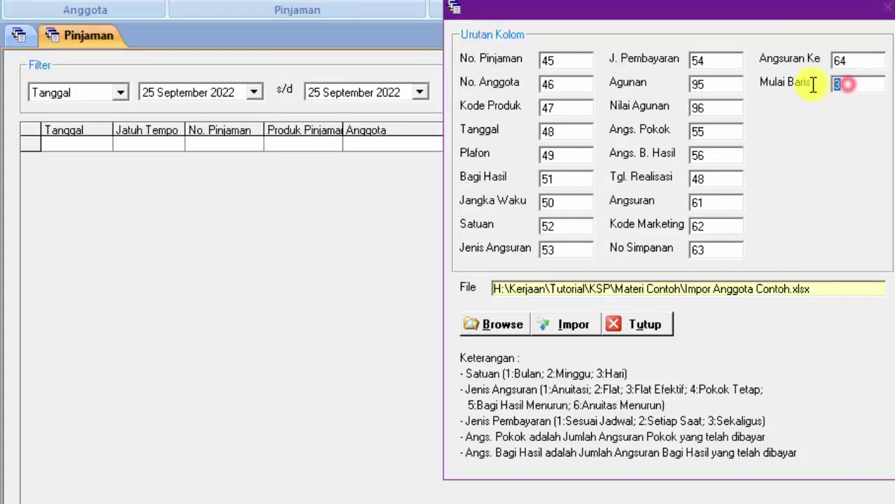
key("BackSpace")
type("5")
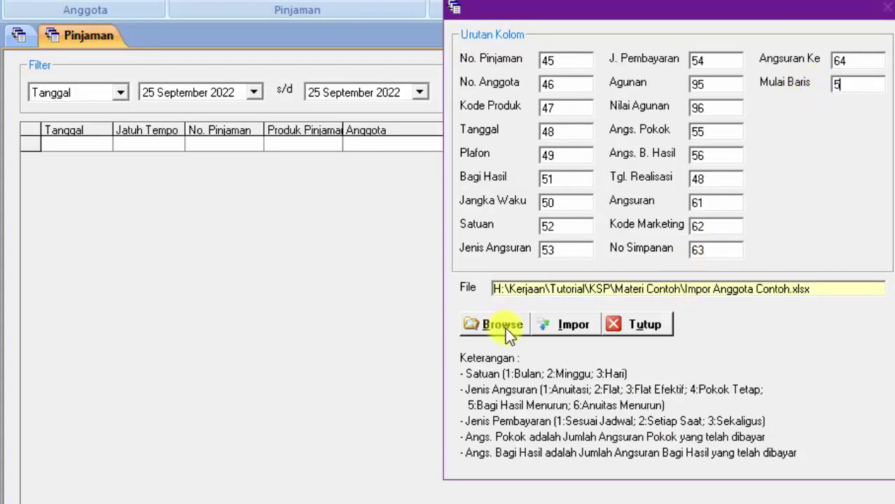
Run the loan data import from the selected workbook, acknowledge the notification and close the import form
left_click(573, 327)
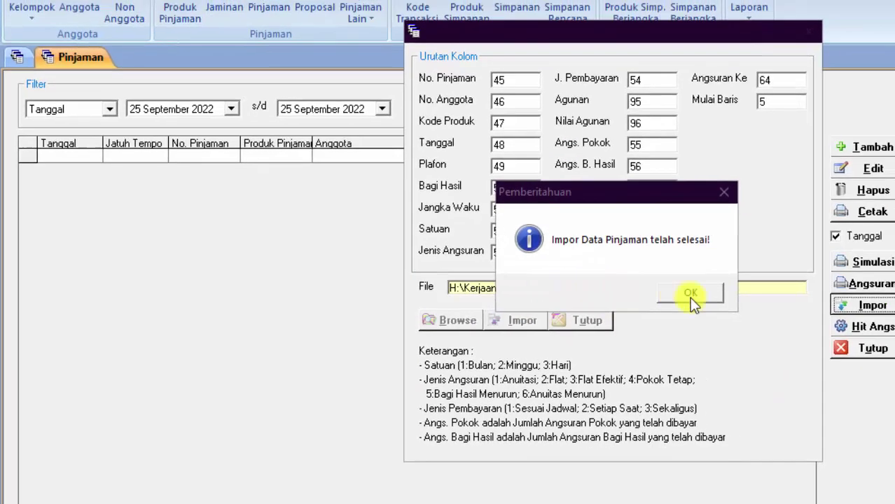
left_click(757, 294)
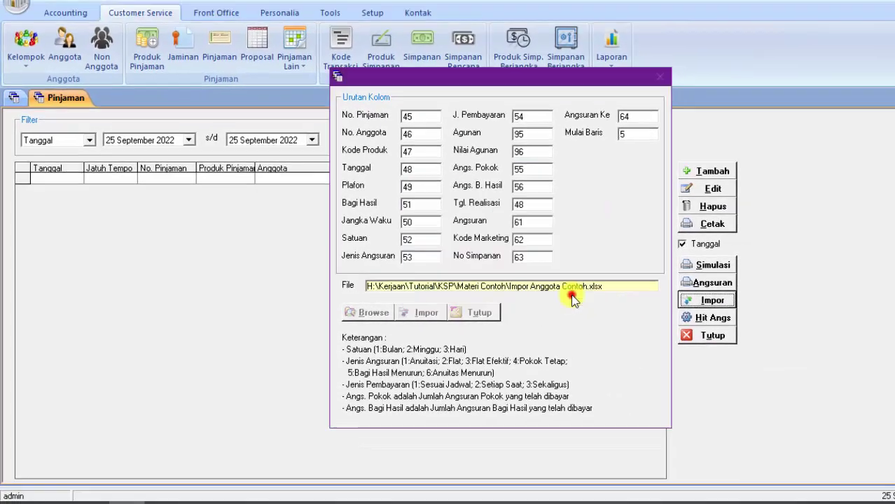
left_click(475, 312)
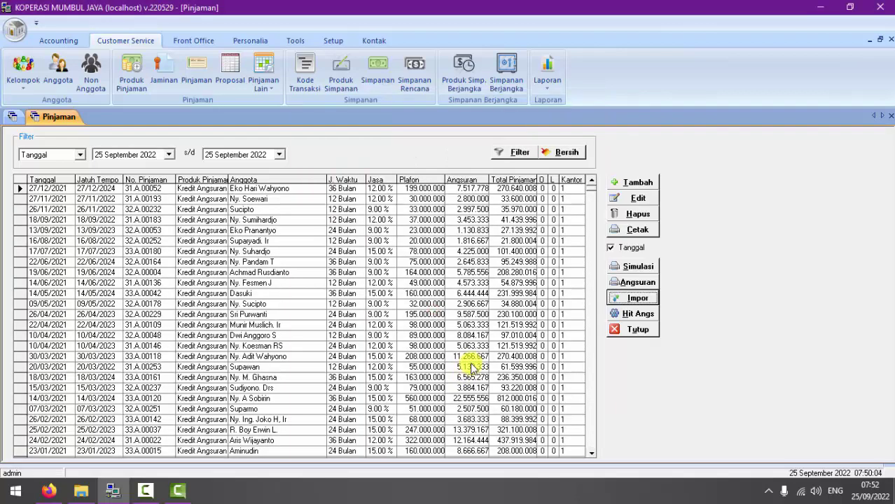